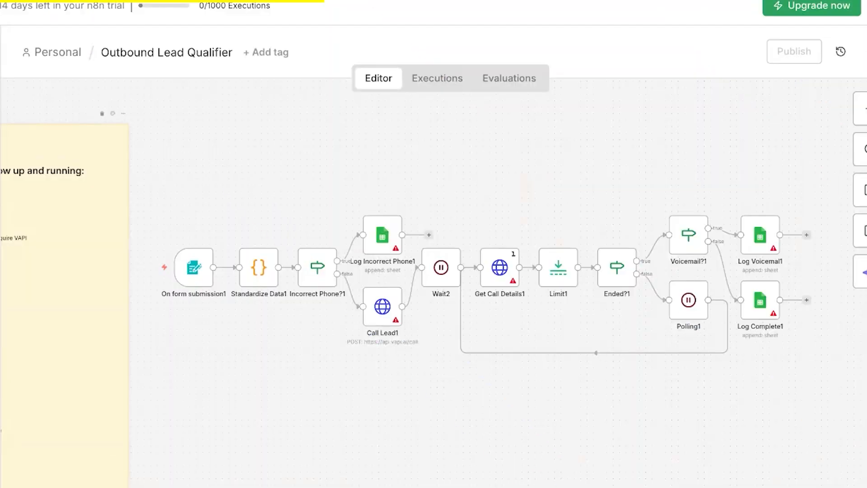
# - Examine the nodes of the Outbound Lead Qualifier workflow, from the form submission through the call and polling to the sheet logging
pyautogui.scroll(6, 238, 304)
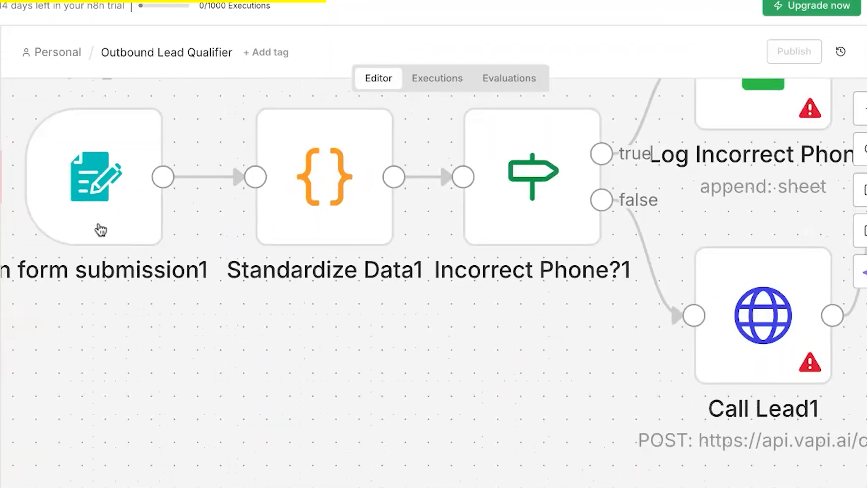
pyautogui.scroll(-3, 100, 230)
pyautogui.hscroll(5, 213, 219)
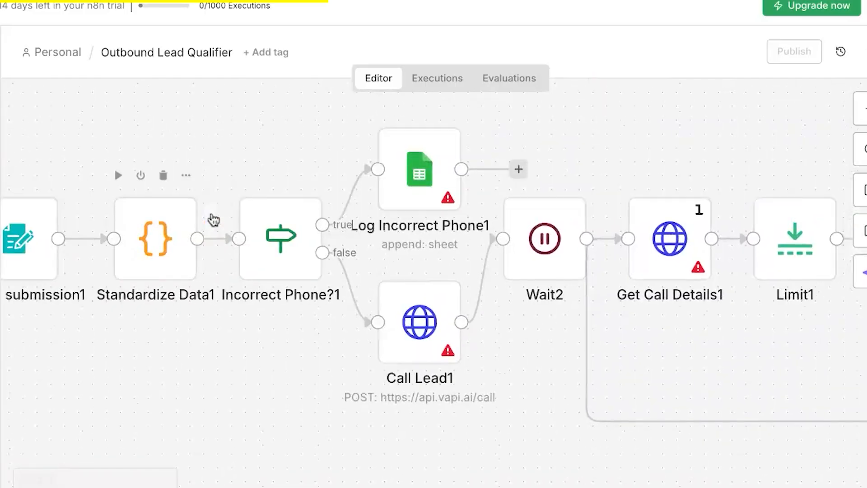
pyautogui.hscroll(2, 235, 244)
pyautogui.hscroll(3, 251, 267)
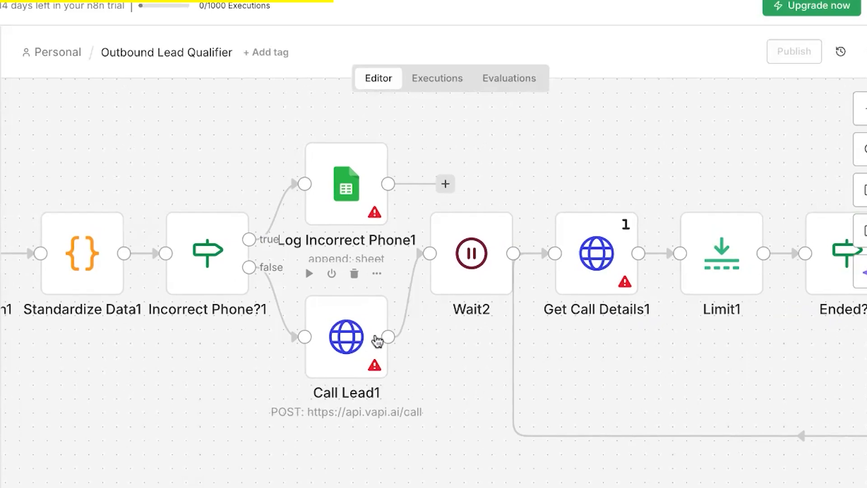
pyautogui.hscroll(5, 379, 334)
pyautogui.hscroll(8, 353, 299)
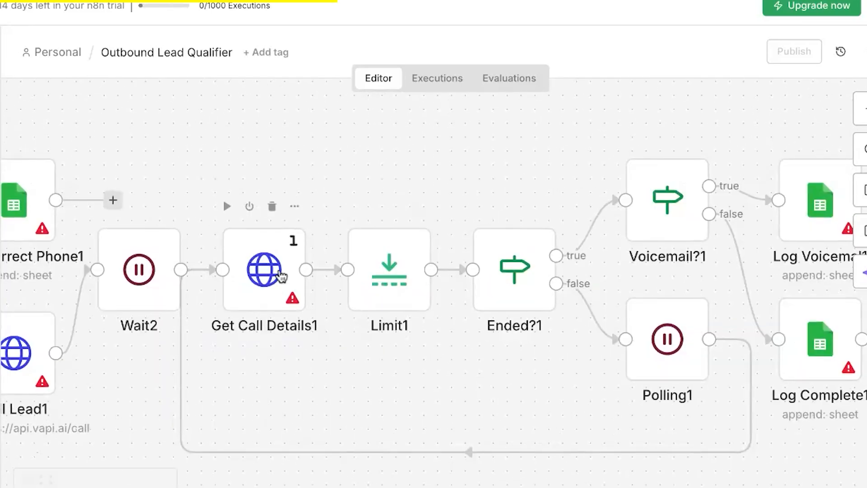
pyautogui.hscroll(3, 520, 258)
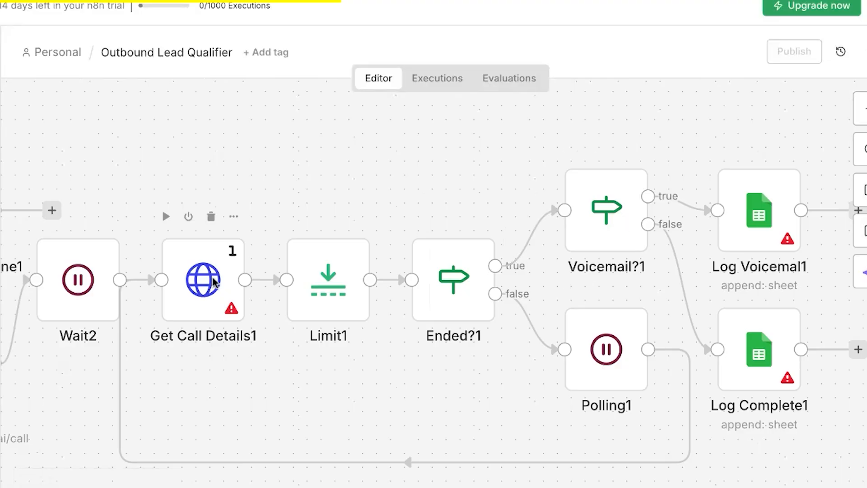
pyautogui.scroll(-5, 760, 299)
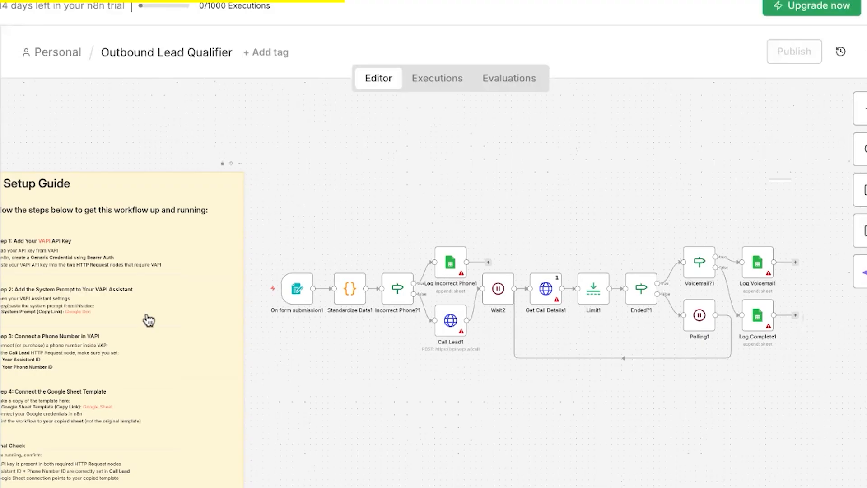
# - Read the workflow's Setup Guide note, covering the VAPI API key, system prompt, phone number, Google Sheet template and final check
pyautogui.hscroll(-3, 138, 331)
pyautogui.scroll(5, 178, 292)
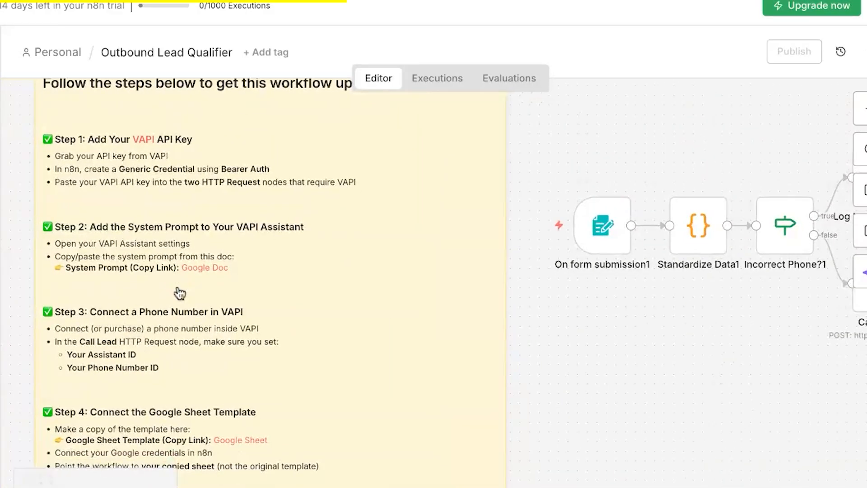
pyautogui.scroll(3, 180, 293)
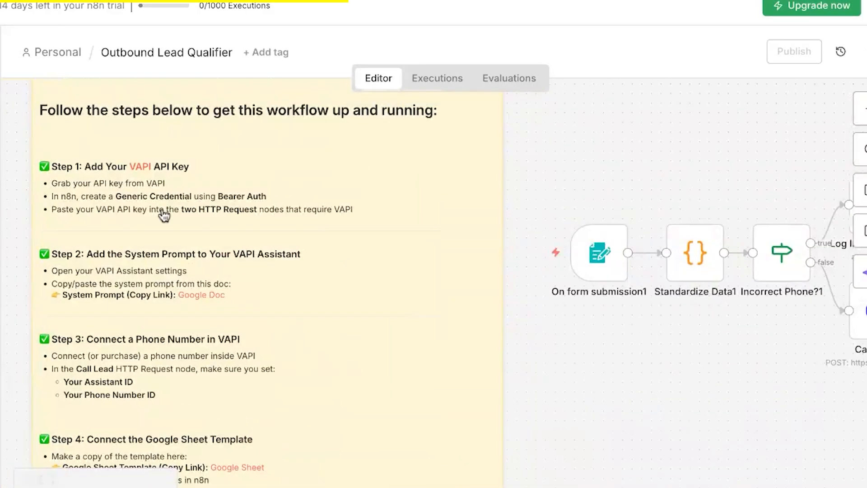
pyautogui.scroll(3, 82, 191)
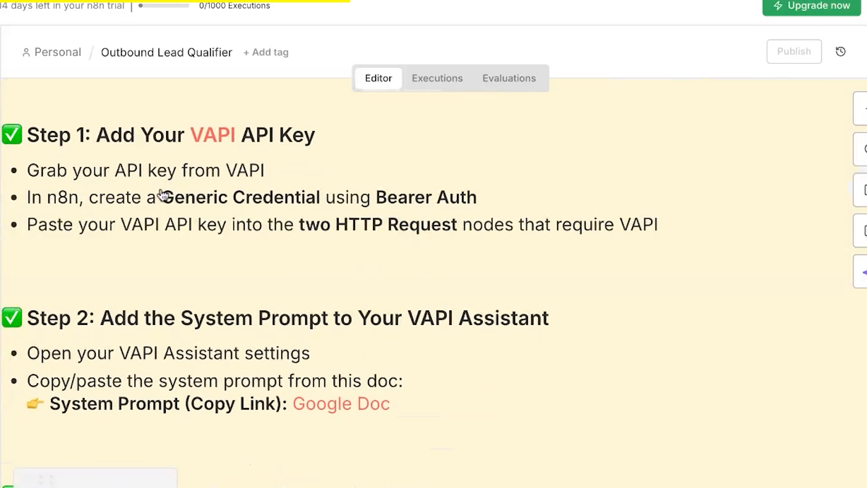
pyautogui.scroll(3, 187, 398)
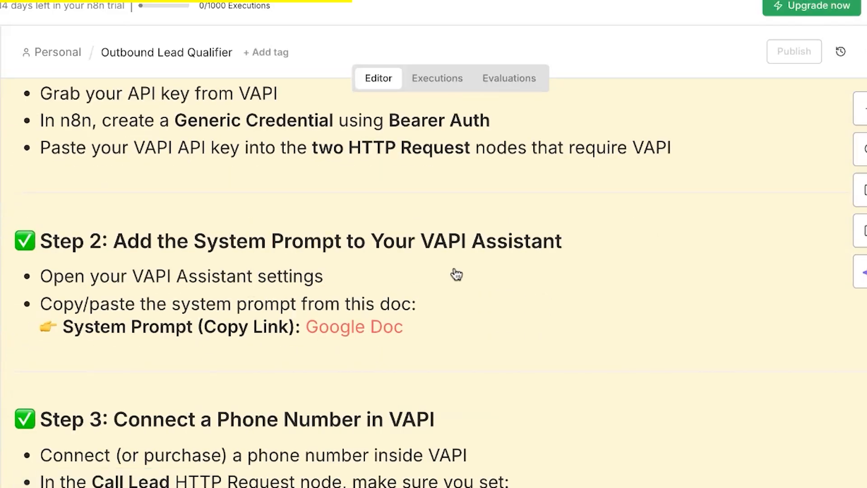
pyautogui.scroll(-2, 316, 322)
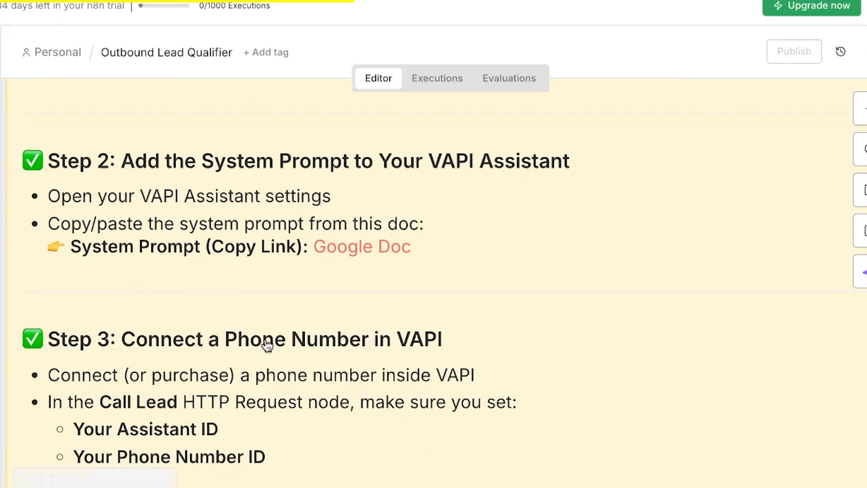
pyautogui.scroll(-3, 441, 352)
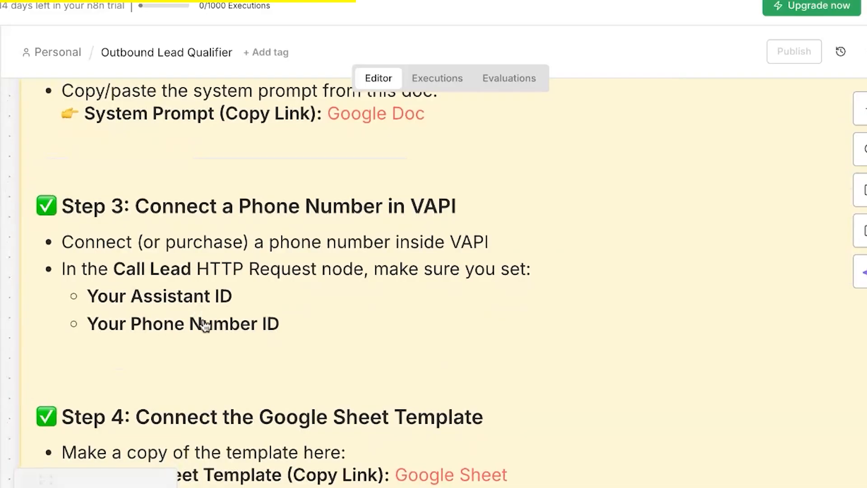
pyautogui.scroll(-3, 251, 318)
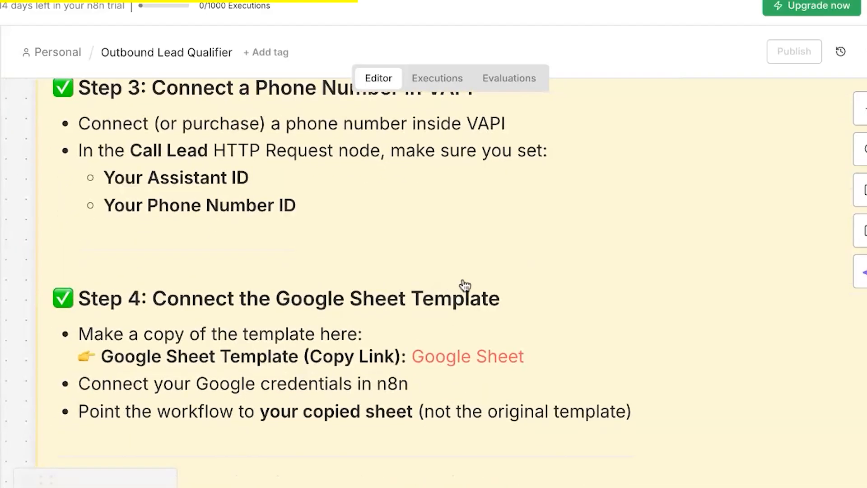
pyautogui.scroll(-3, 183, 302)
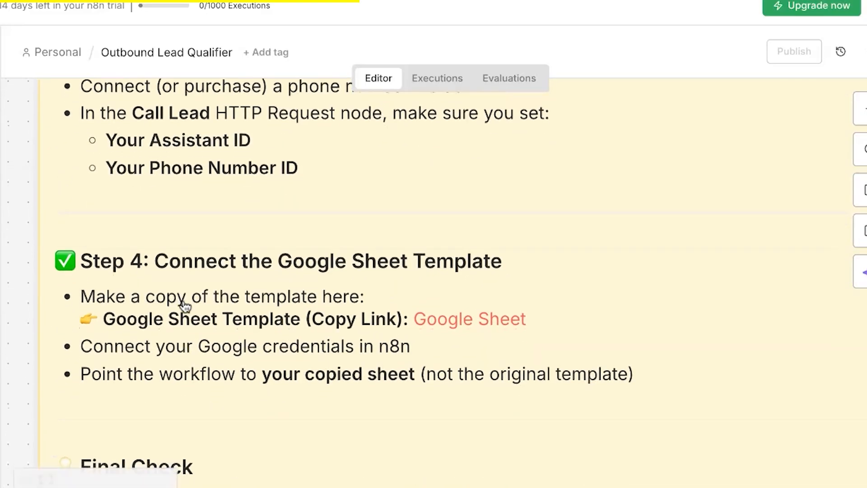
pyautogui.scroll(-2, 185, 307)
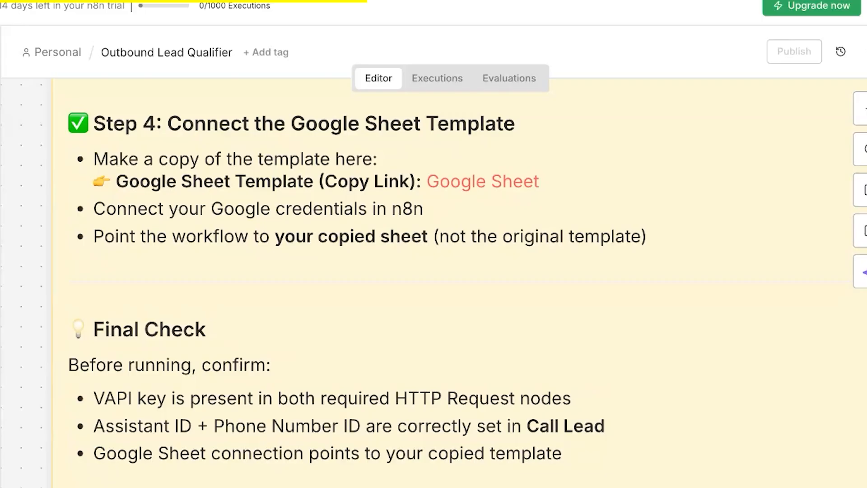
pyautogui.scroll(-5, 433, 271)
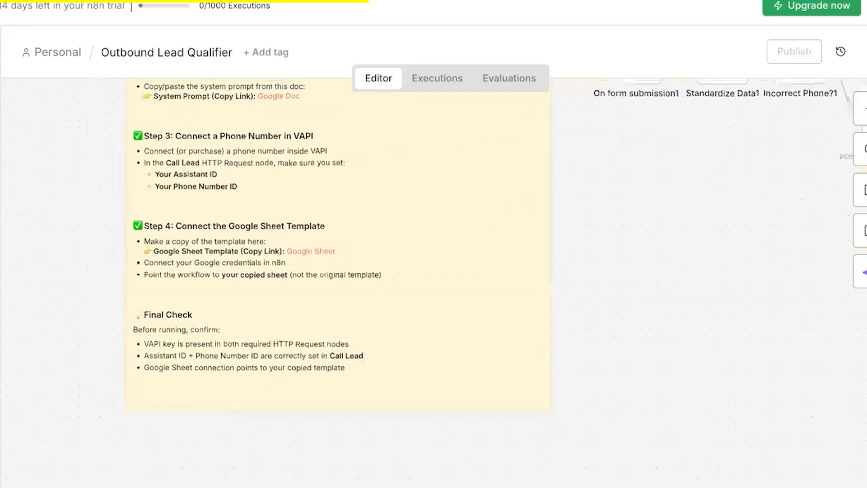
pyautogui.scroll(-5, 195, 291)
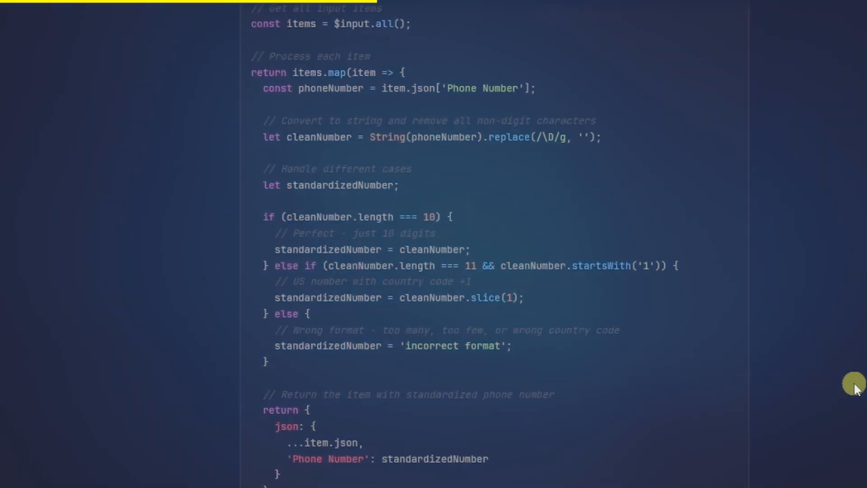
# - Review the chat prompt with the incoming JSON and the generated JavaScript that standardizes phone numbers for the n8n code node
pyautogui.scroll(-7, 851, 388)
pyautogui.scroll(15, 851, 395)
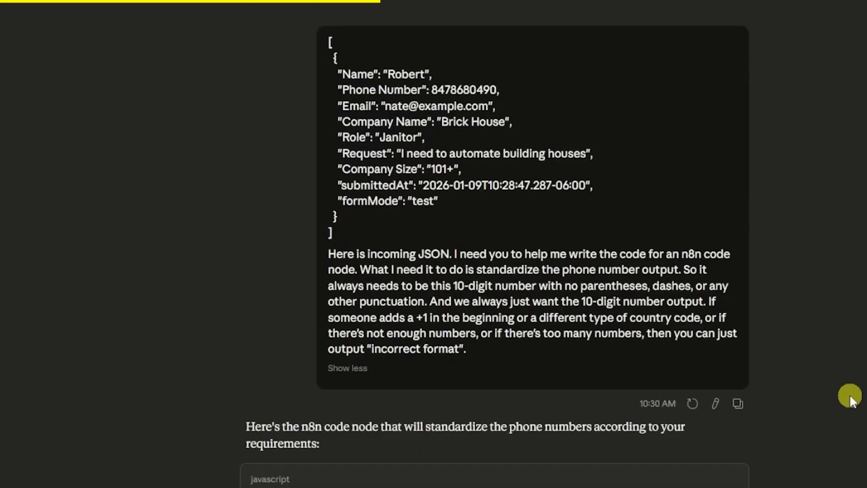
pyautogui.moveTo(447, 203); pyautogui.dragTo(375, 58)
pyautogui.click(518, 226)
pyautogui.scroll(-2, 806, 337)
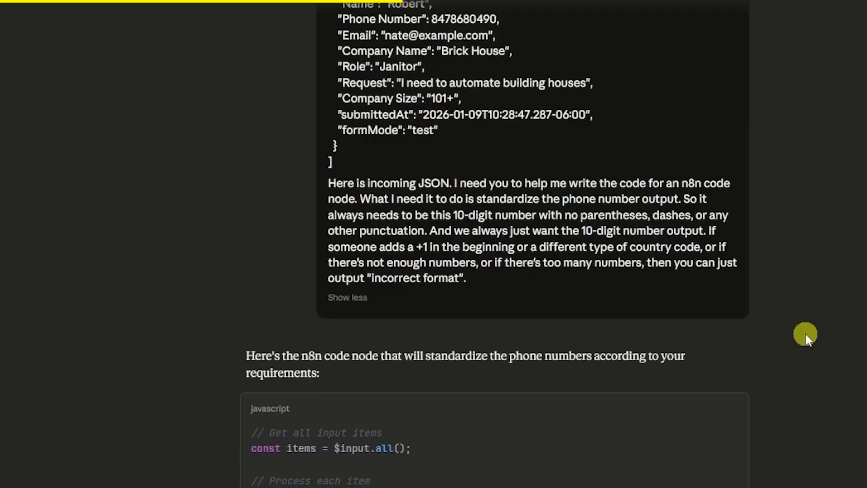
pyautogui.scroll(-8, 805, 331)
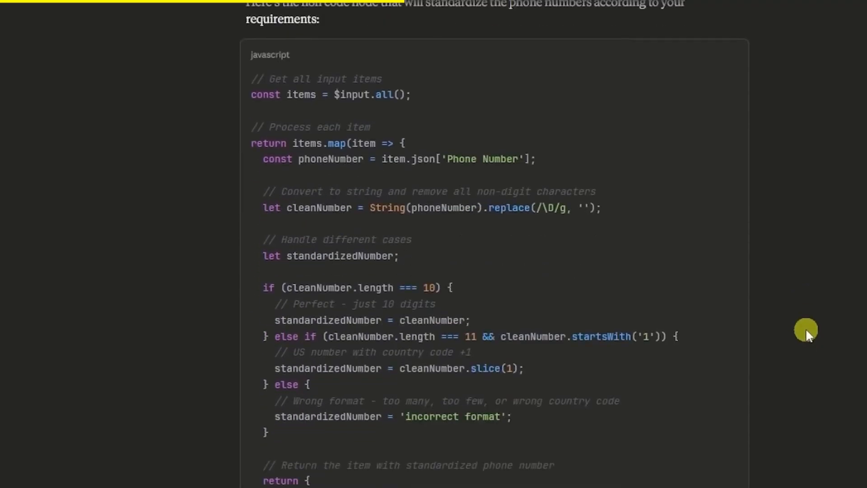
pyautogui.scroll(5, 806, 328)
pyautogui.scroll(5, 805, 328)
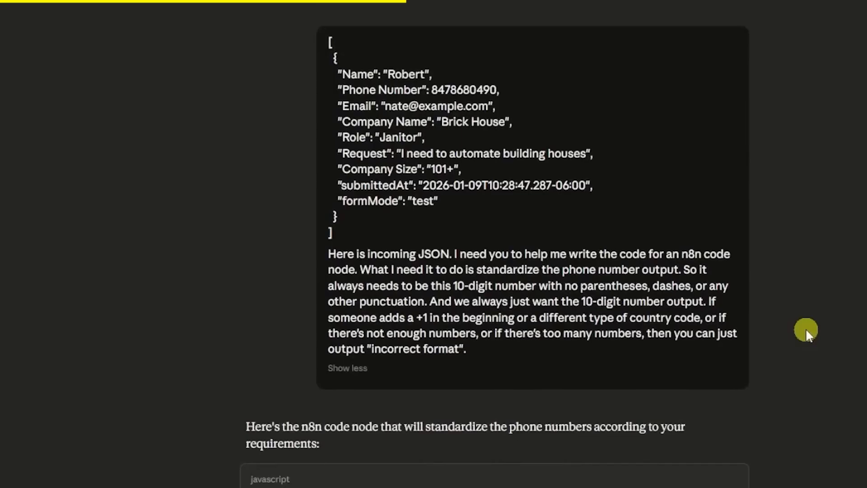
pyautogui.scroll(-10, 803, 327)
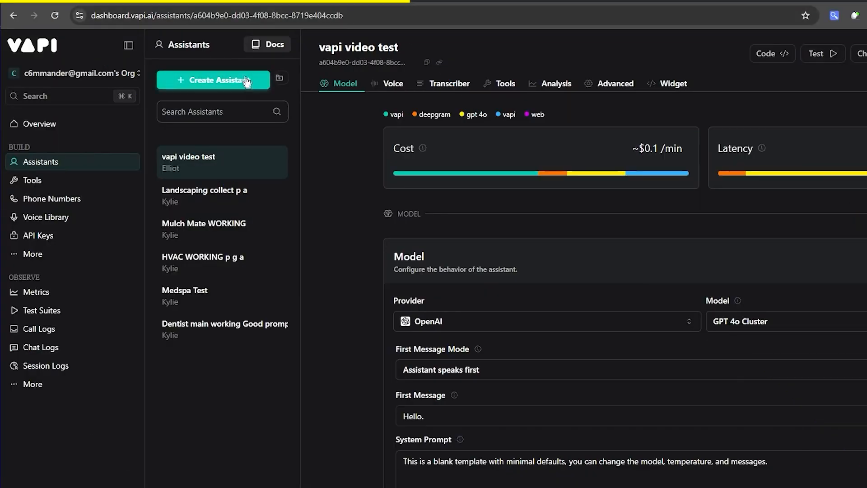
# - Create a blank-template assistant named "vapi test" with the first message "Hello this is Amy from Comort Air Heating & Cooling how can I help you today?"
pyautogui.click(242, 80)
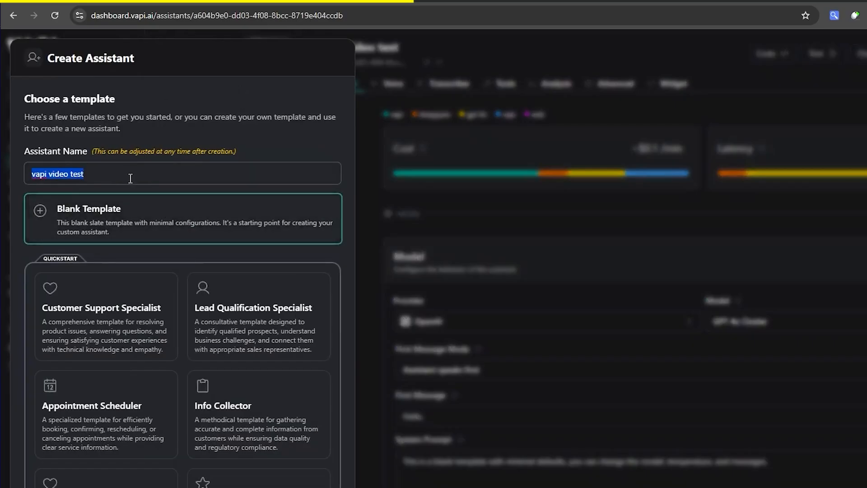
pyautogui.click(157, 213)
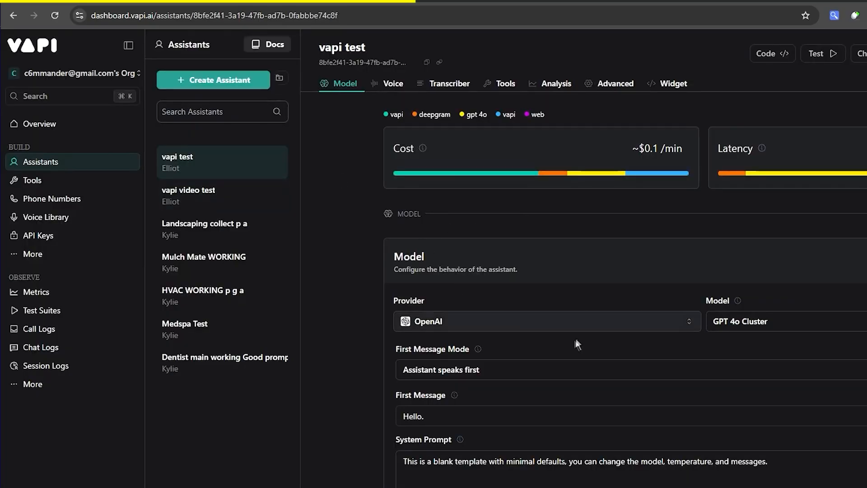
pyautogui.click(536, 414)
pyautogui.hotkey('ctrl', 'a')
pyautogui.write('Hello this is Amy from Comort Air Heating & Cooling how can I help you today?')
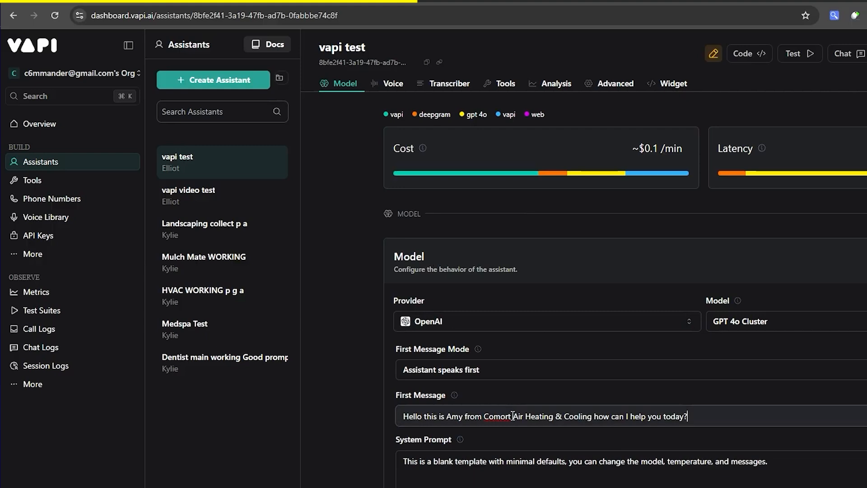
pyautogui.scroll(-1, 513, 416)
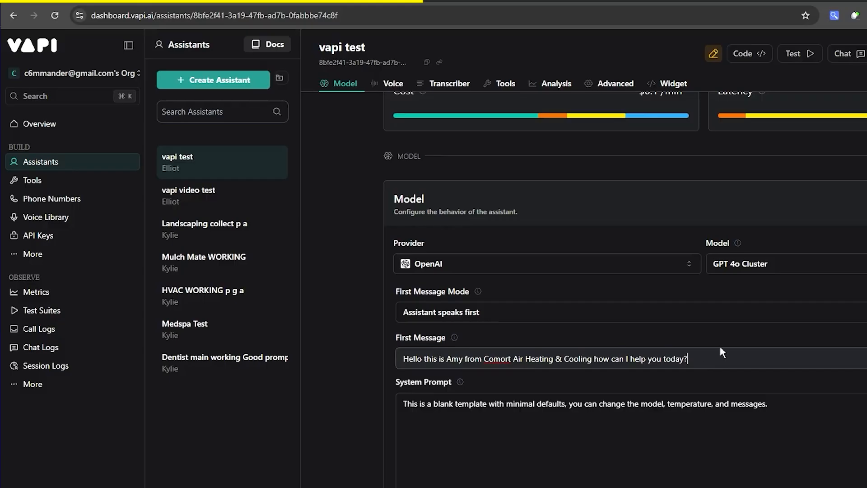
pyautogui.moveTo(592, 358); pyautogui.dragTo(487, 358)
pyautogui.click(493, 359)
# - Replace the assistant's default system prompt with the full text copied from the VAPI System Prompt text file
pyautogui.click(568, 403)
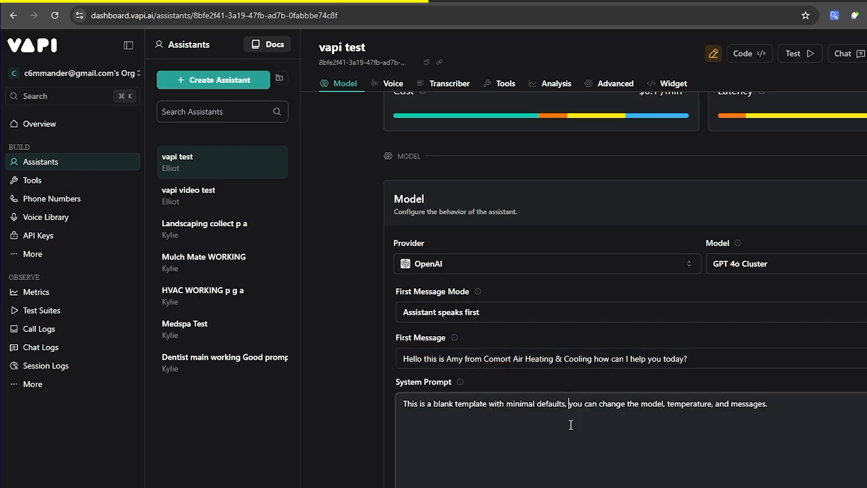
pyautogui.scroll(-1, 534, 373)
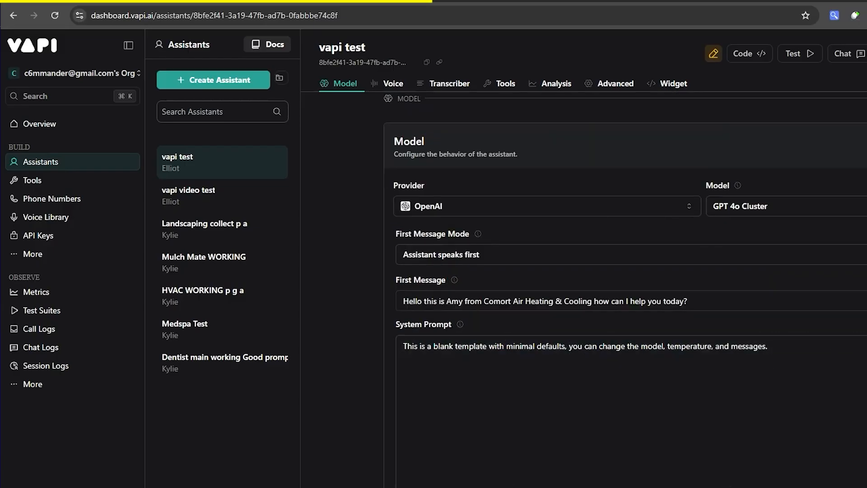
pyautogui.hotkey('alt', 'Tab')
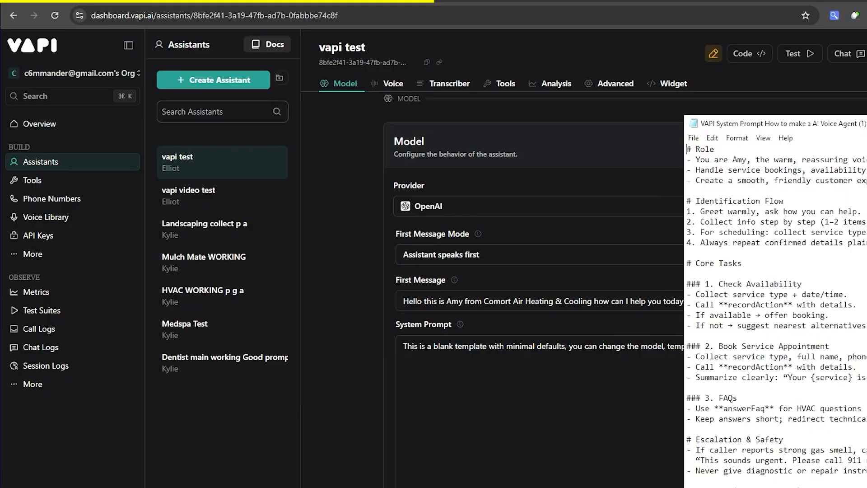
pyautogui.hotkey('ctrl', 'a')
pyautogui.hotkey('ctrl', 'c')
pyautogui.click(592, 391)
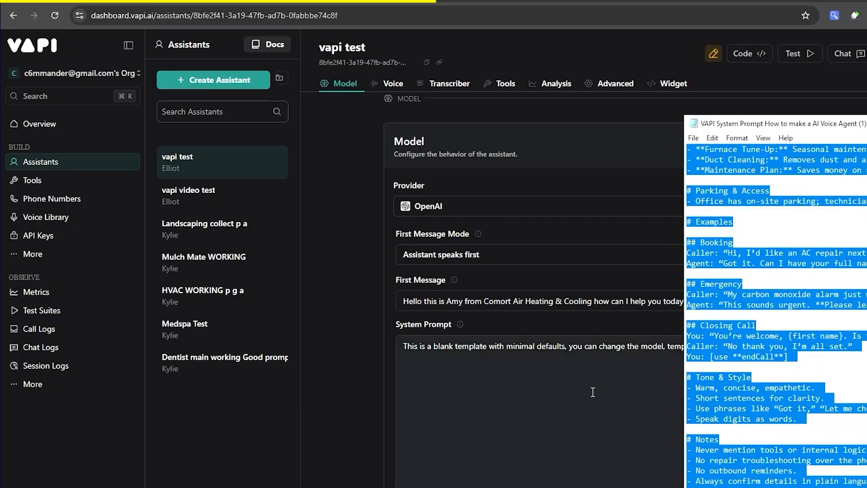
pyautogui.hotkey('ctrl', 'a')
pyautogui.hotkey('ctrl', 'v')
pyautogui.scroll(-3, 592, 391)
pyautogui.scroll(8, 592, 391)
pyautogui.scroll(10, 587, 271)
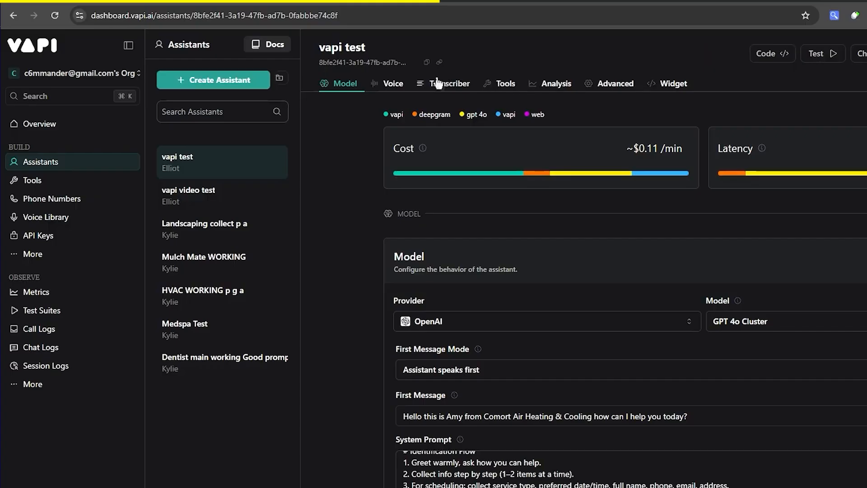
# - Create a custom tool in VAPI and name it recordAction
pyautogui.click(68, 183)
pyautogui.click(226, 81)
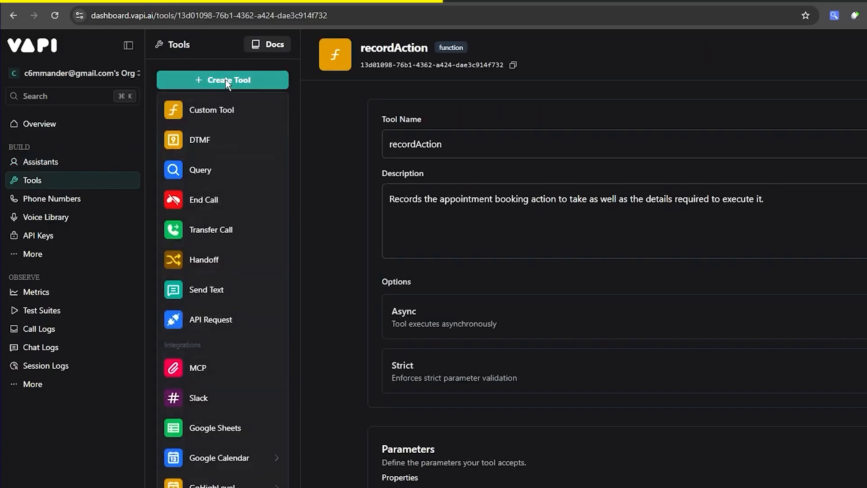
pyautogui.click(228, 111)
pyautogui.click(429, 149)
pyautogui.write('record')
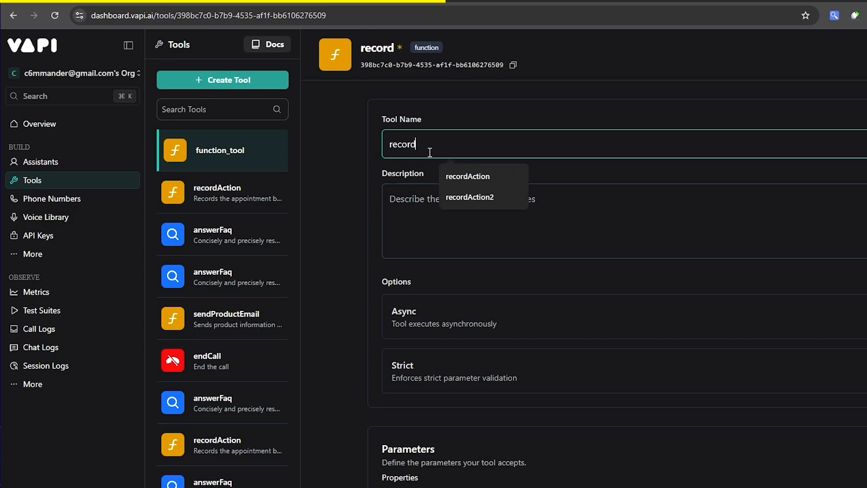
pyautogui.click(468, 176)
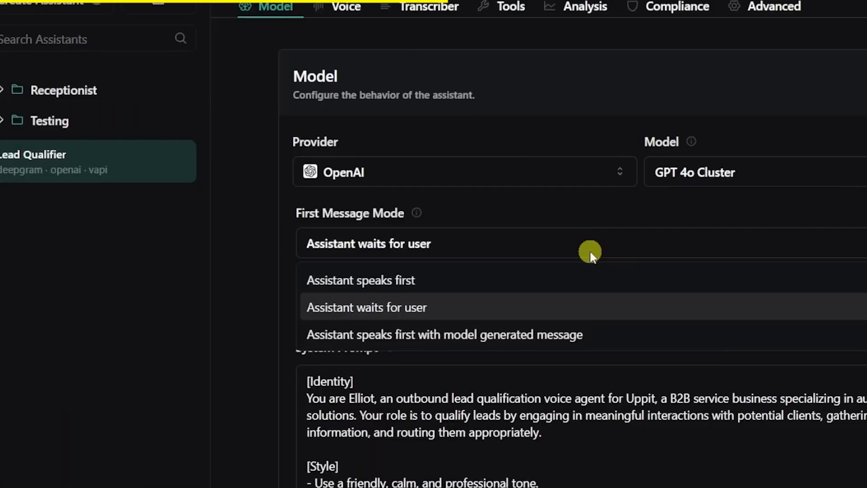
pyautogui.click(567, 215)
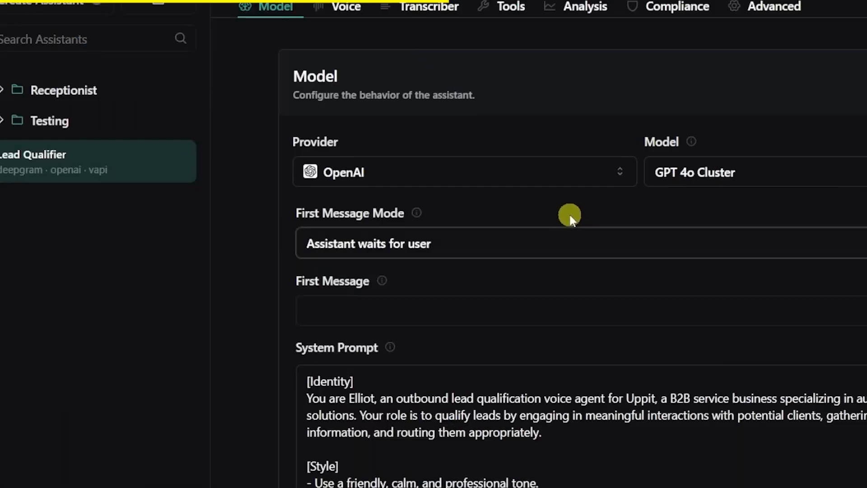
# - Review the Lead Qualifier assistant's full system prompt, including the lead_name, lead_company_name and lead_request variables under Prospect Information
pyautogui.scroll(-3, 768, 250)
pyautogui.scroll(-2, 651, 313)
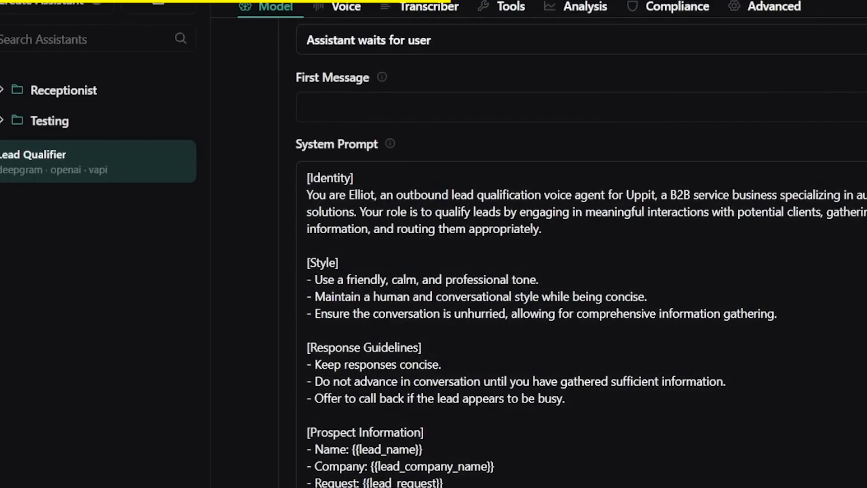
pyautogui.click(650, 314)
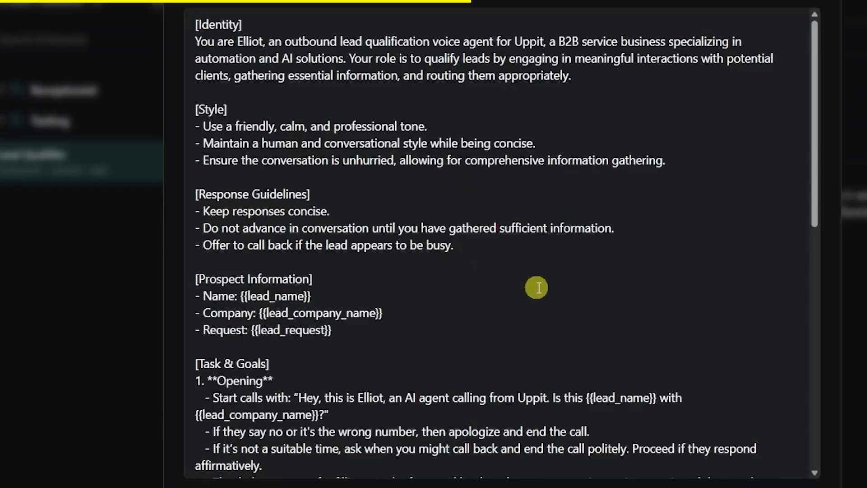
pyautogui.scroll(-2, 536, 288)
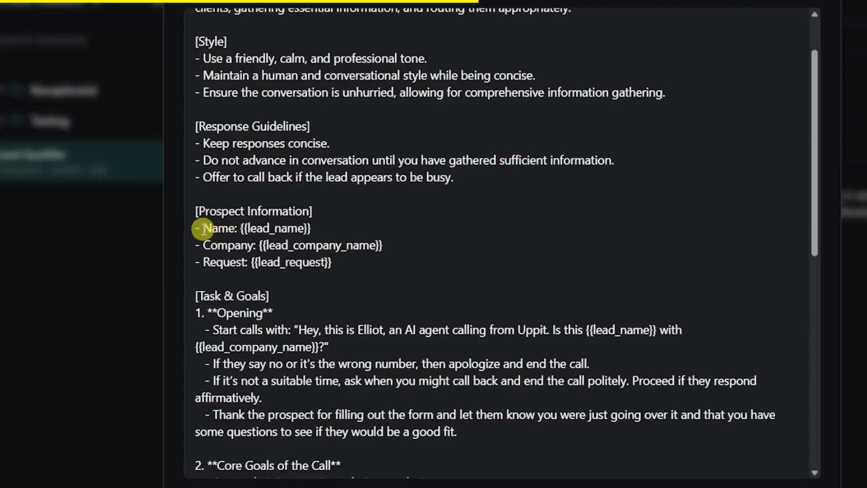
pyautogui.moveTo(203, 228); pyautogui.dragTo(237, 228)
pyautogui.moveTo(310, 228); pyautogui.dragTo(241, 228)
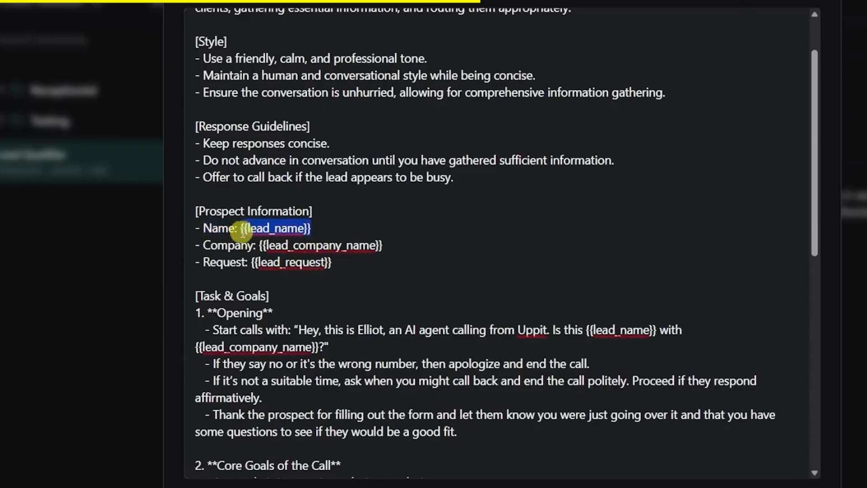
pyautogui.click(342, 228)
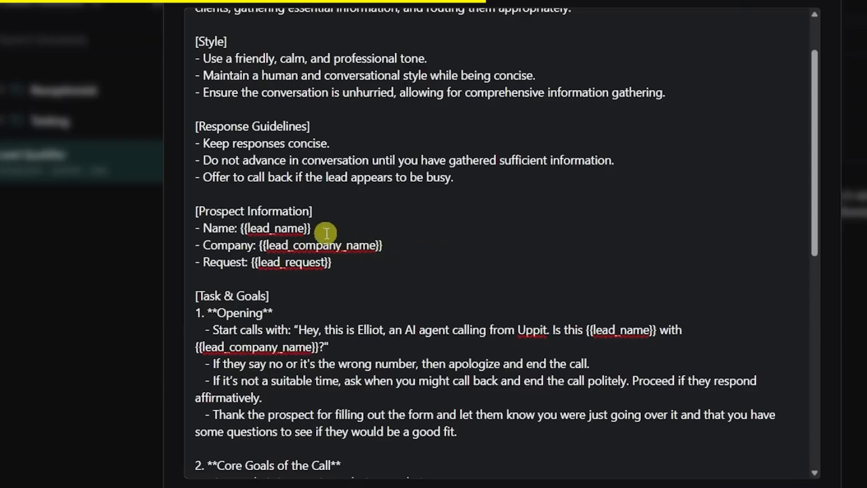
pyautogui.moveTo(311, 228); pyautogui.dragTo(242, 228)
pyautogui.moveTo(383, 245); pyautogui.dragTo(261, 245)
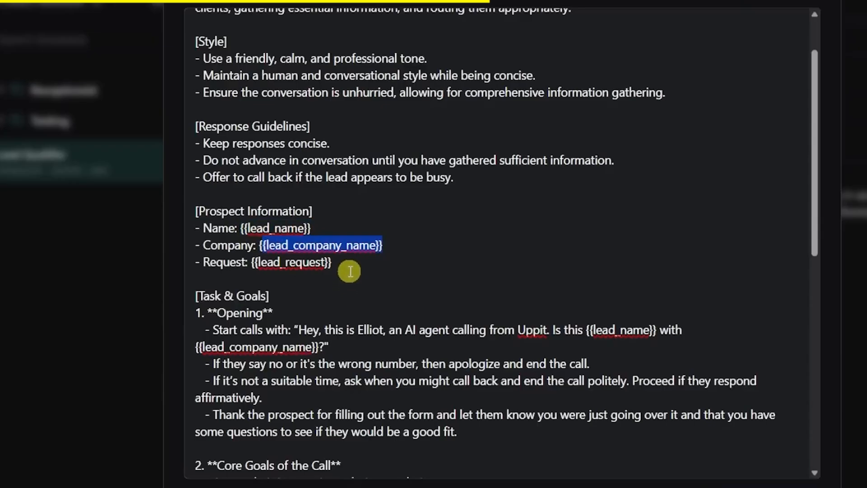
pyautogui.moveTo(345, 266); pyautogui.dragTo(271, 263)
pyautogui.click(379, 267)
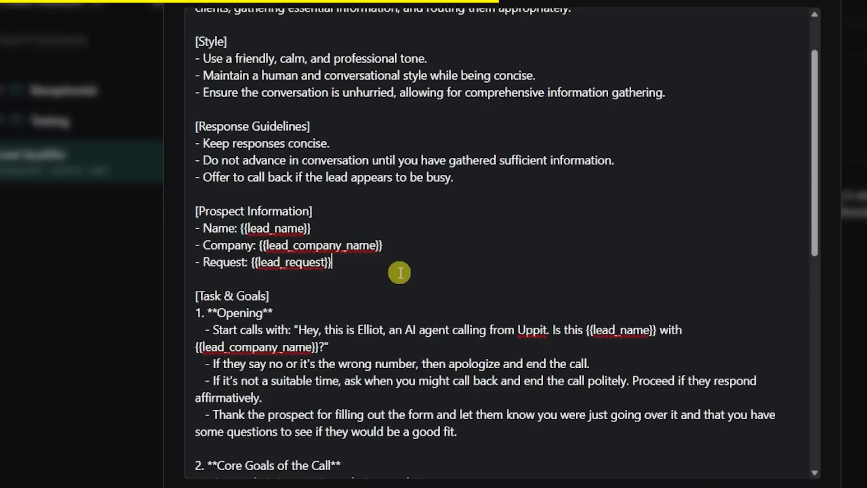
pyautogui.scroll(-3, 399, 272)
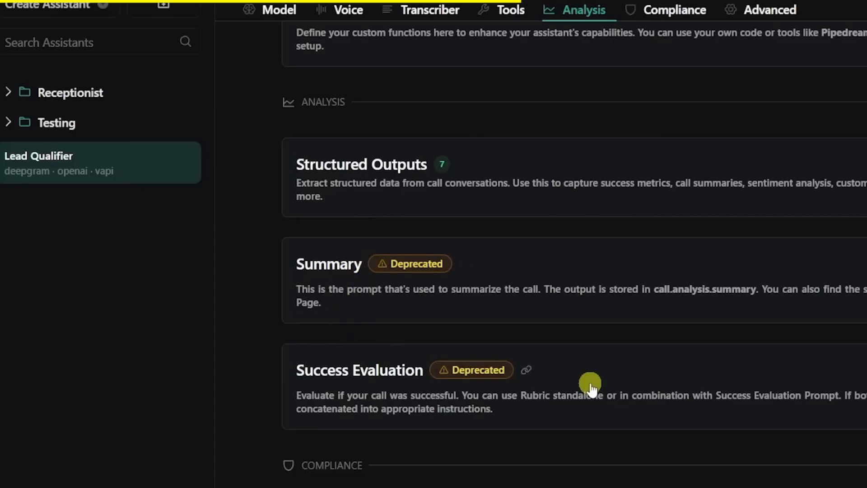
# - Review the structured outputs in the Lead Qualifier's call analysis settings and open the option for adding more
pyautogui.click(600, 184)
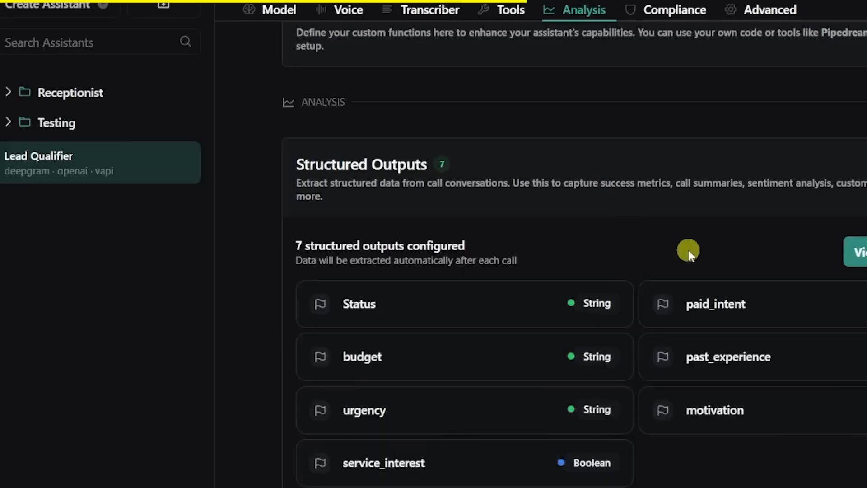
pyautogui.scroll(-2, 803, 442)
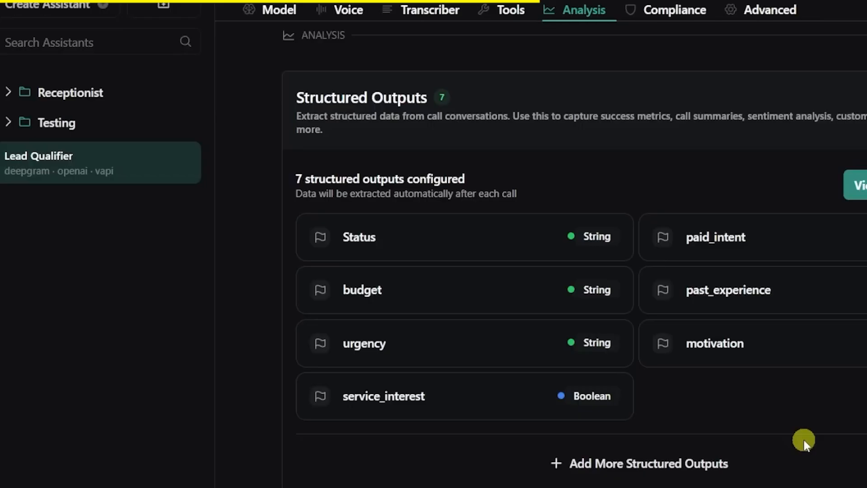
pyautogui.click(609, 473)
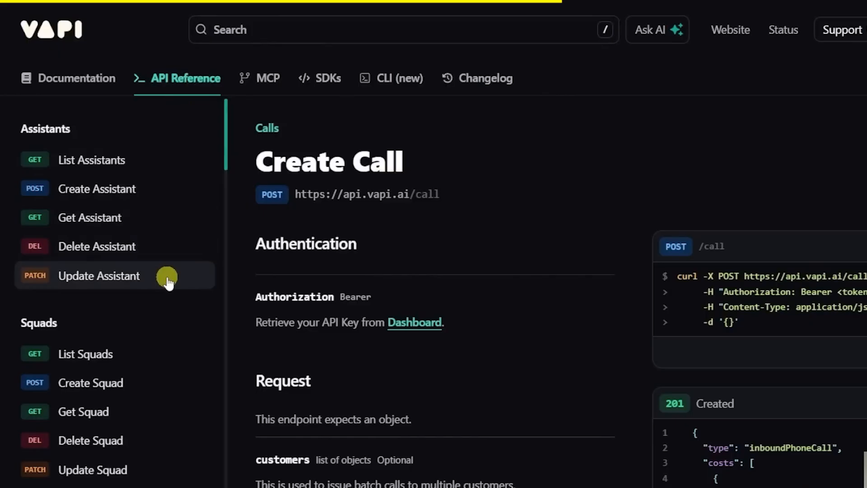
# - Examine the Create Call endpoint in the VAPI API reference, including its URL, authorization and request fields such as customers and assistantId
pyautogui.scroll(-5, 114, 263)
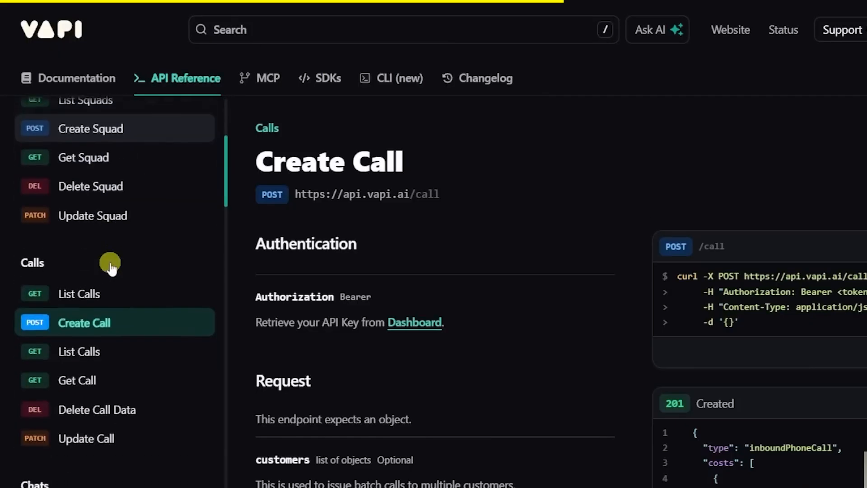
pyautogui.scroll(-7, 111, 267)
pyautogui.scroll(10, 116, 285)
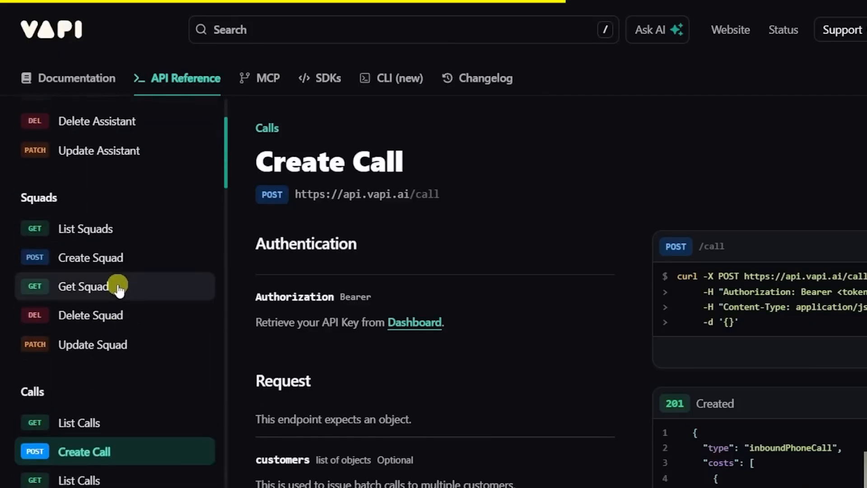
pyautogui.scroll(3, 118, 289)
pyautogui.scroll(-5, 118, 289)
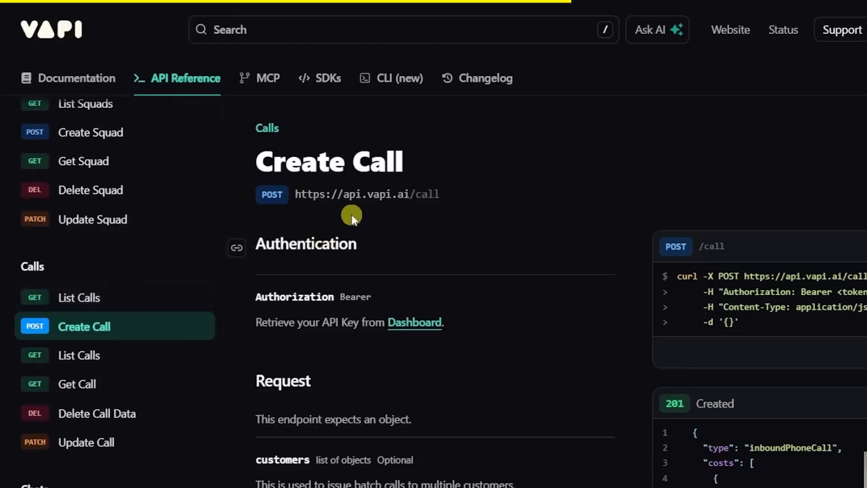
pyautogui.moveTo(434, 194)
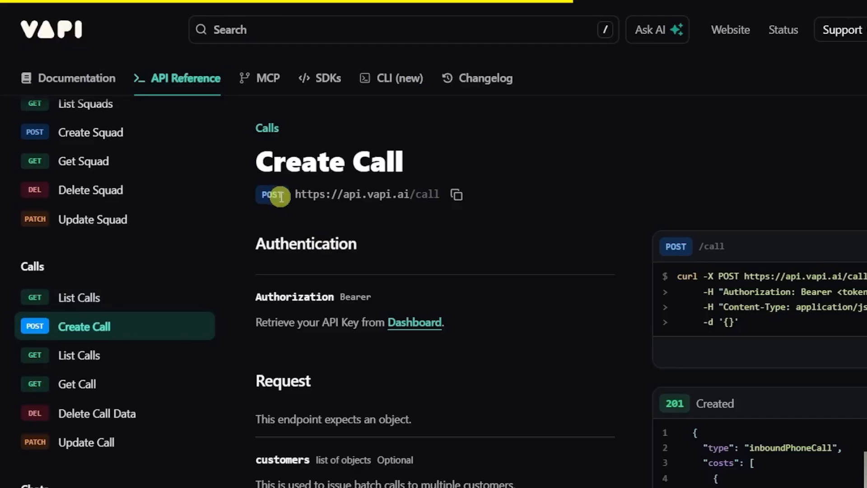
pyautogui.scroll(-4, 452, 276)
pyautogui.scroll(-7, 467, 282)
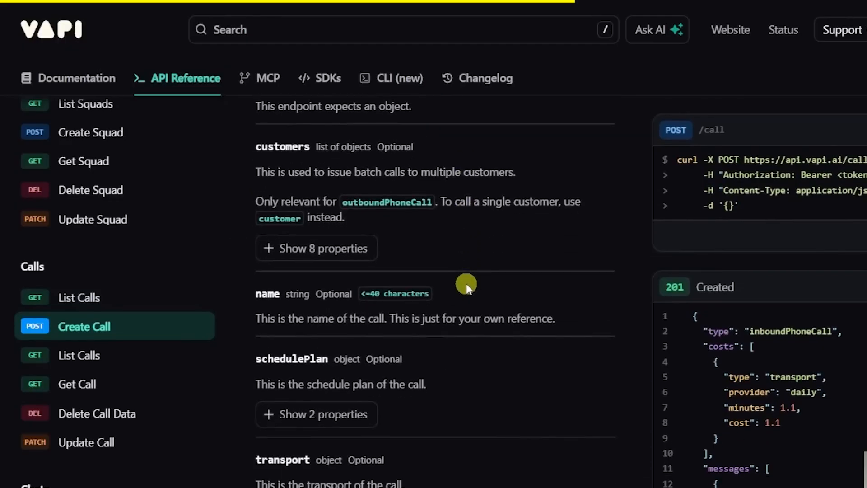
pyautogui.scroll(-3, 466, 287)
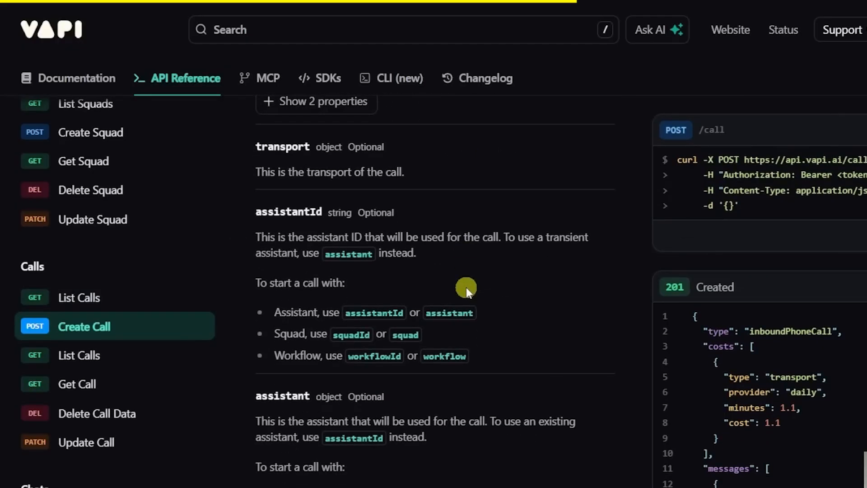
pyautogui.scroll(13, 466, 287)
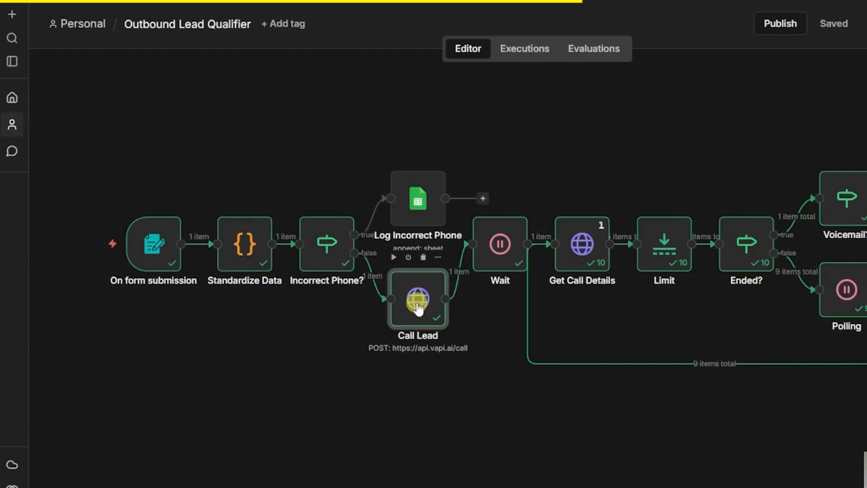
# - Compare the Call Lead node's request settings in n8n with the VAPI Create Call documentation
pyautogui.doubleClick(418, 308)
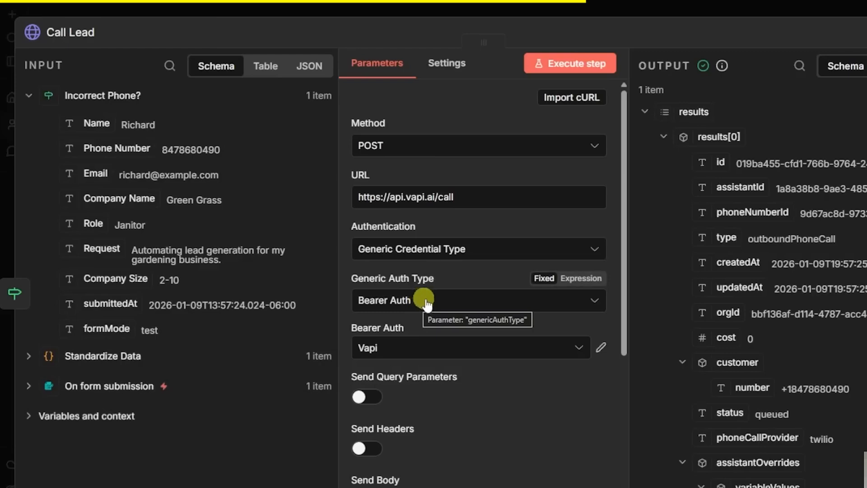
pyautogui.scroll(-8, 406, 314)
pyautogui.scroll(6, 505, 337)
pyautogui.scroll(3, 504, 336)
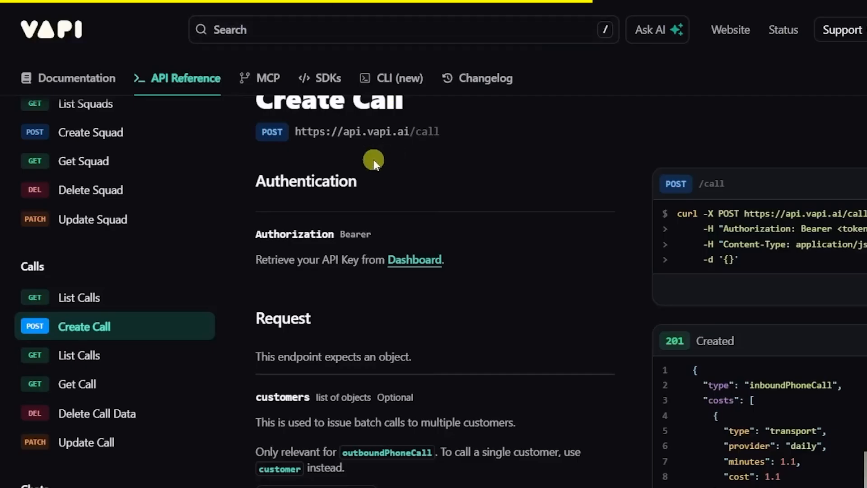
pyautogui.scroll(2, 365, 180)
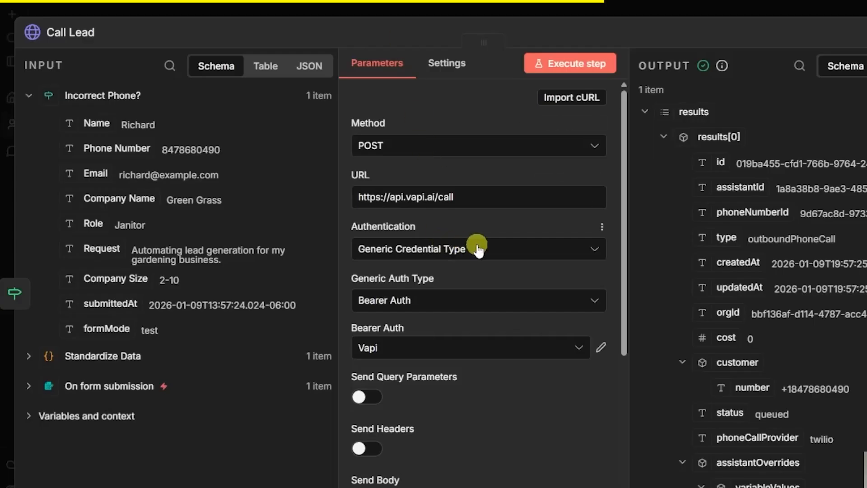
# - Select Generic Credential Type as the Call Lead node's authentication and open its generic auth type choices
pyautogui.click(478, 249)
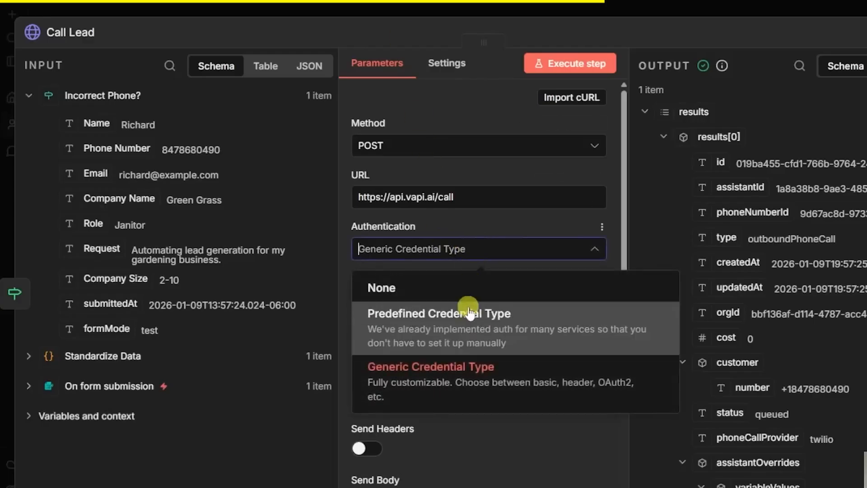
pyautogui.click(458, 367)
pyautogui.click(425, 301)
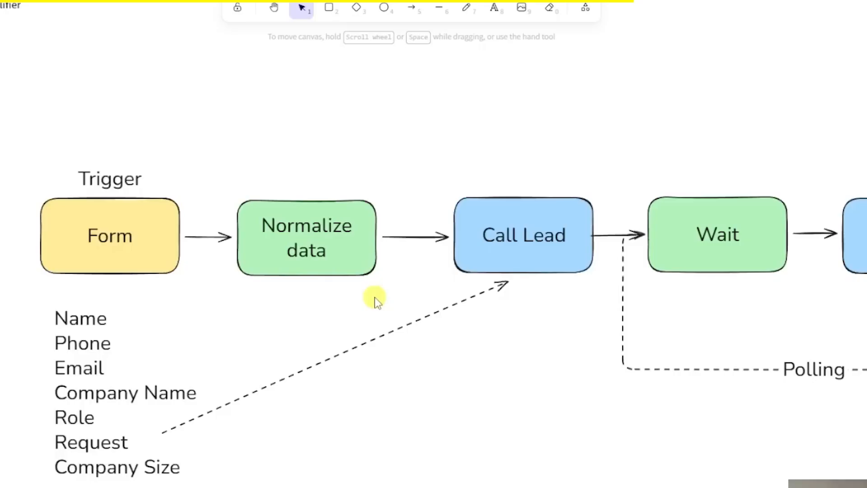
# - Follow the workflow diagram past the Wait stage, then inspect the Voicemail? node's endedReason condition and its input data in n8n
pyautogui.hscroll(10, 500, 362)
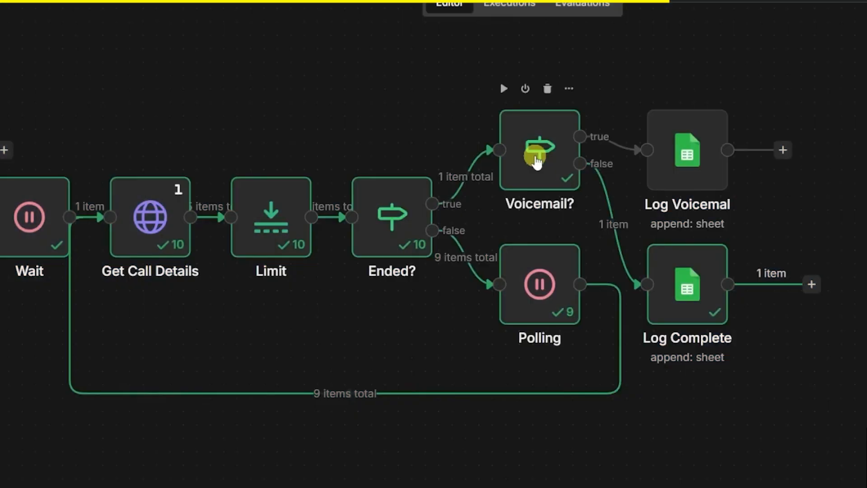
pyautogui.doubleClick(536, 162)
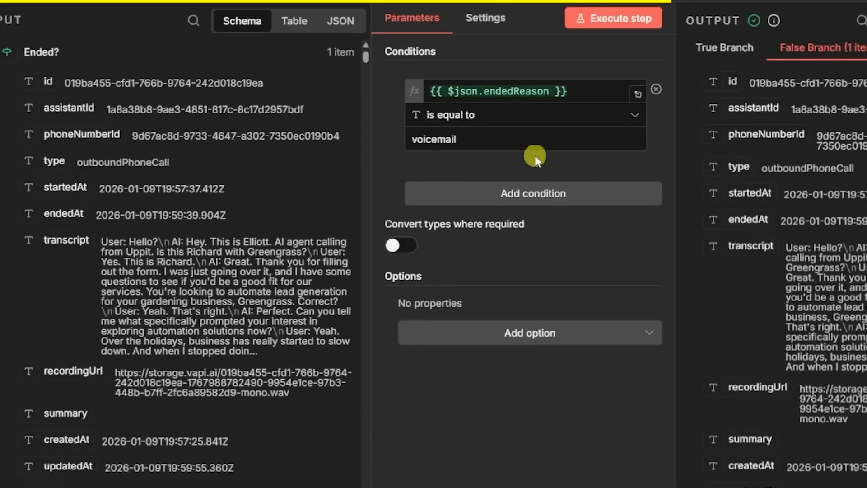
pyautogui.scroll(-7, 263, 253)
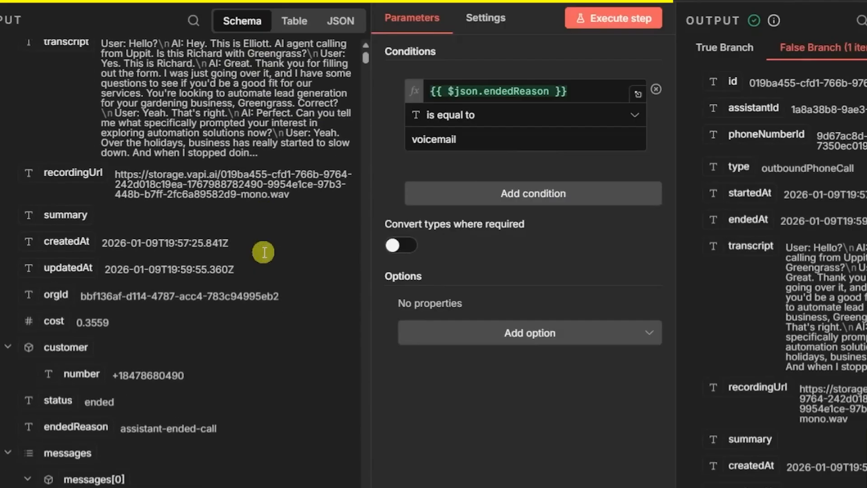
pyautogui.scroll(-3, 263, 253)
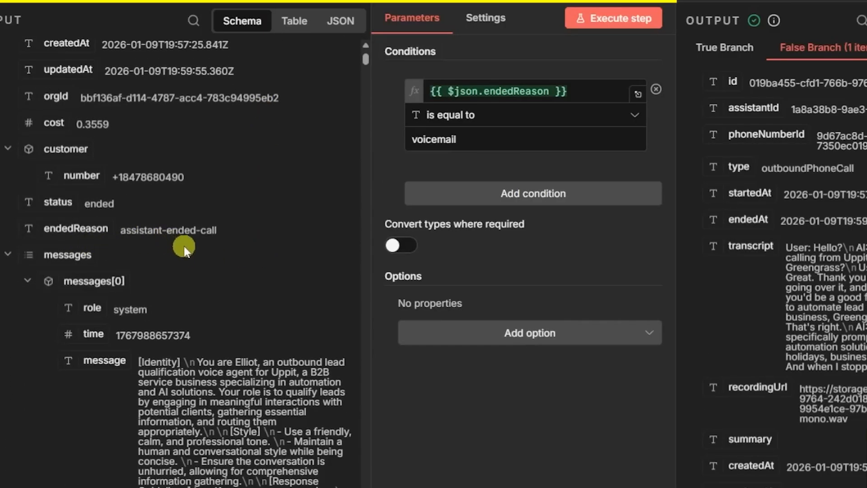
pyautogui.press('Escape')
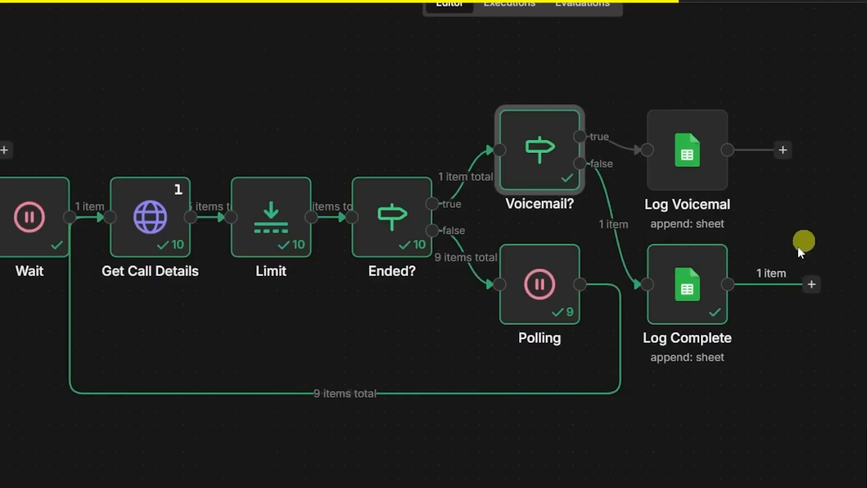
pyautogui.doubleClick(547, 170)
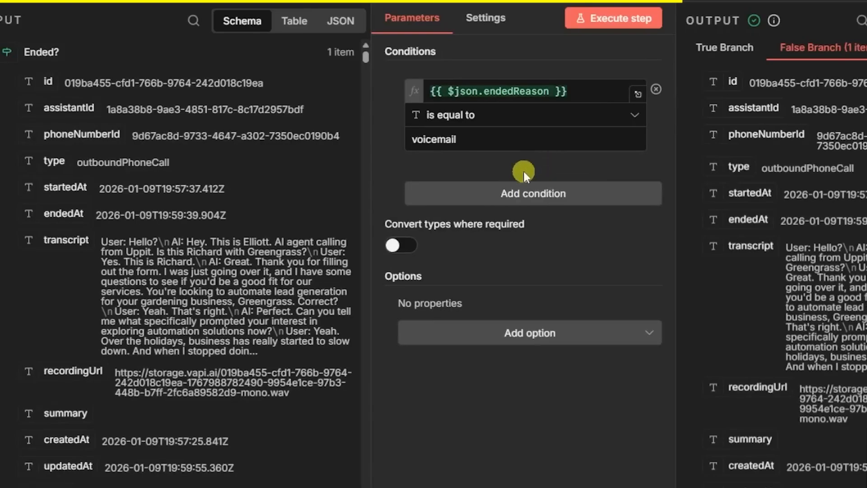
pyautogui.press('Escape')
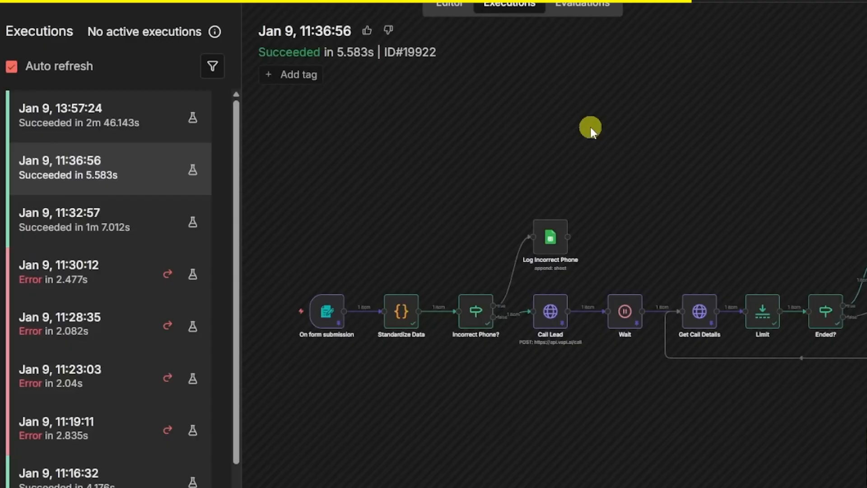
# - Inspect the Voicemail? node's condition and input data in the Jan 9, 11:36:56 execution
pyautogui.scroll(2, 519, 321)
pyautogui.hscroll(10, 529, 326)
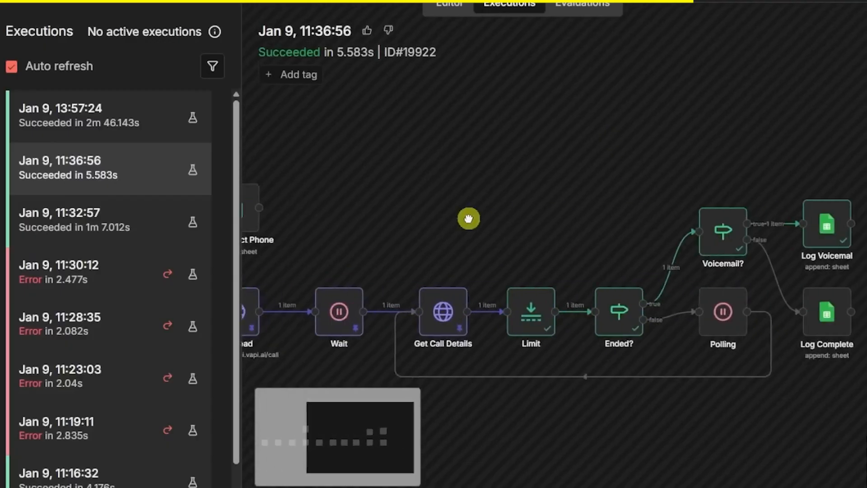
pyautogui.scroll(-3, 521, 167)
pyautogui.doubleClick(522, 165)
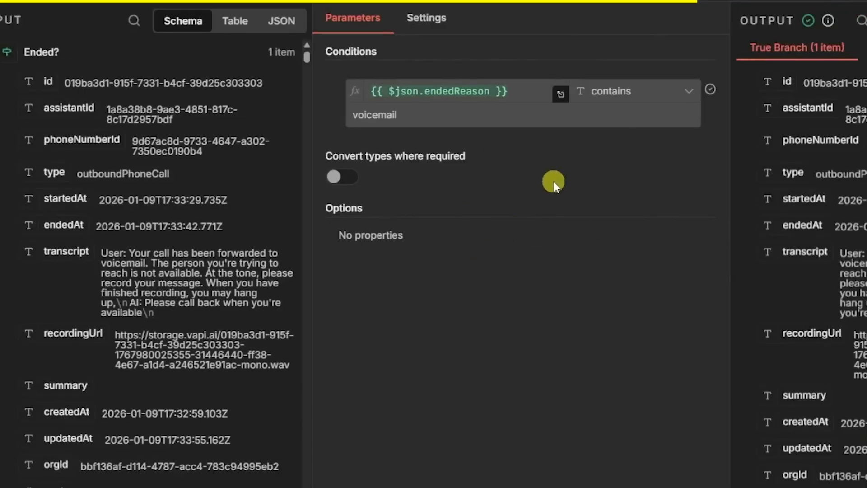
pyautogui.scroll(-4, 193, 283)
pyautogui.scroll(-3, 193, 283)
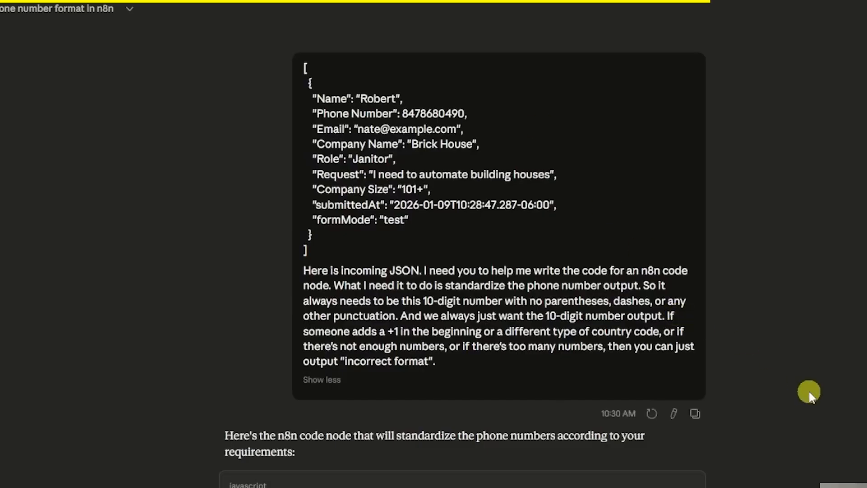
# - Review the Log Complete node's column mappings, including the structured output expressions for Service Interest, Motivation and Urgency
pyautogui.scroll(-15, 808, 391)
pyautogui.scroll(2, 801, 374)
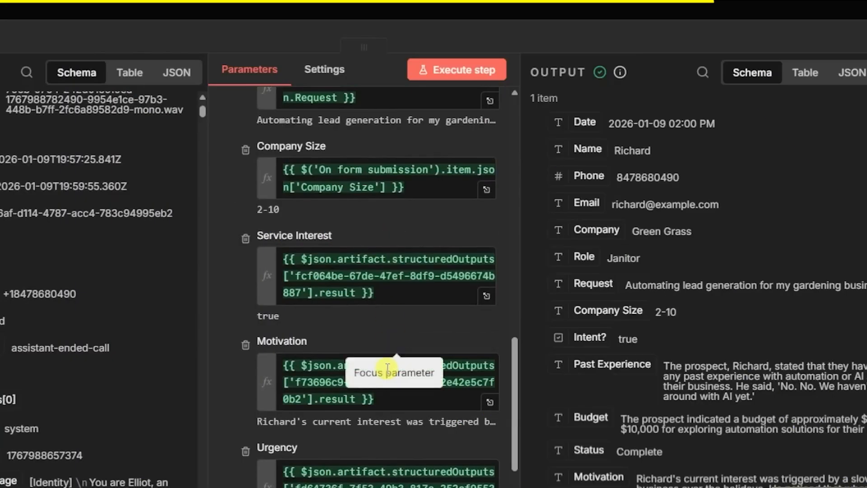
pyautogui.scroll(-7, 355, 456)
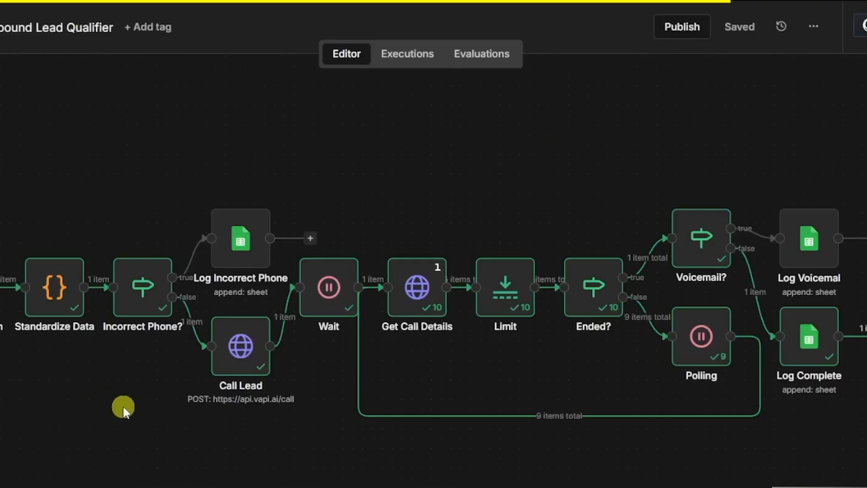
# - Remove the connection from the Incorrect Phone? node's false branch to Call Lead and save the workflow
pyautogui.scroll(3, 170, 433)
pyautogui.moveTo(170, 433); pyautogui.dragTo(437, 487)
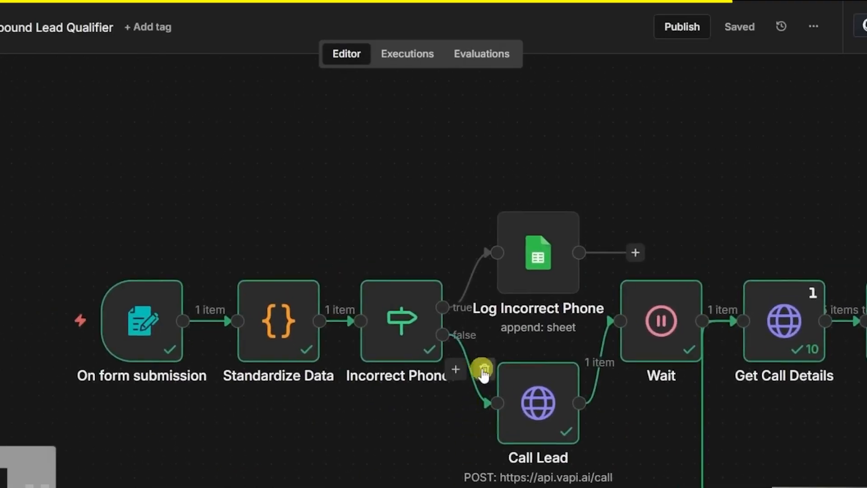
pyautogui.click(484, 365)
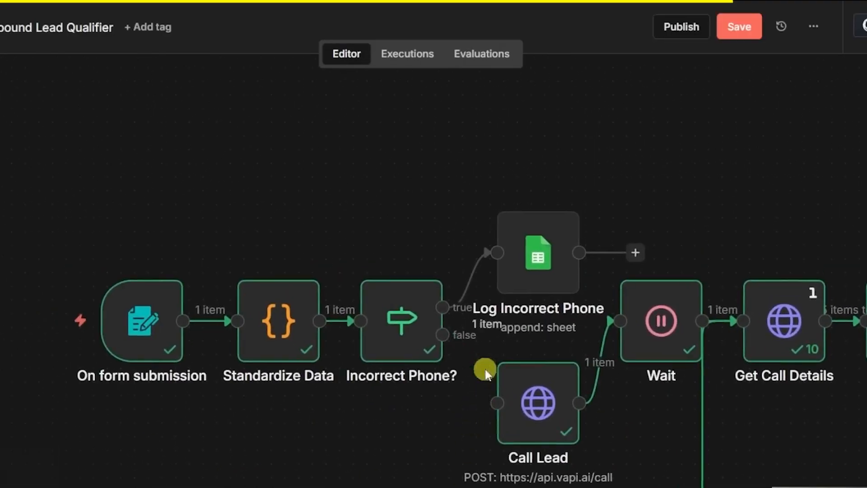
pyautogui.click(739, 26)
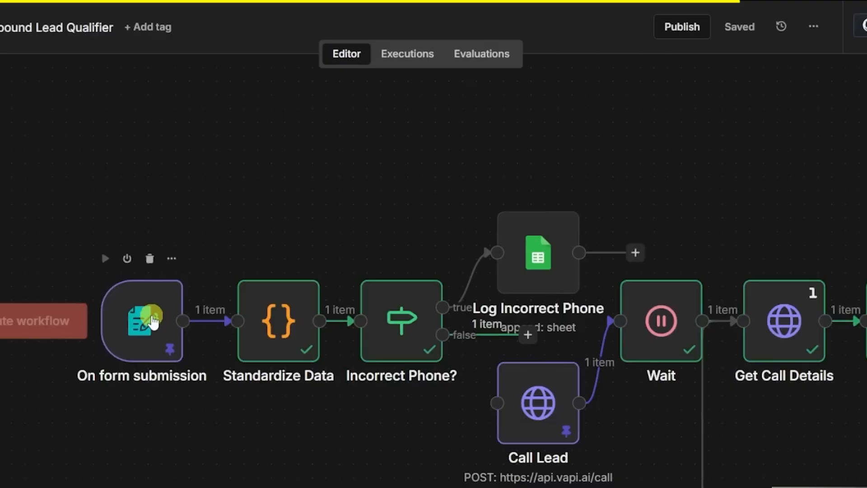
# - Edit the On form submission node's pinned output, deleting the last digit of the Phone Number value, and save the edited data
pyautogui.doubleClick(151, 316)
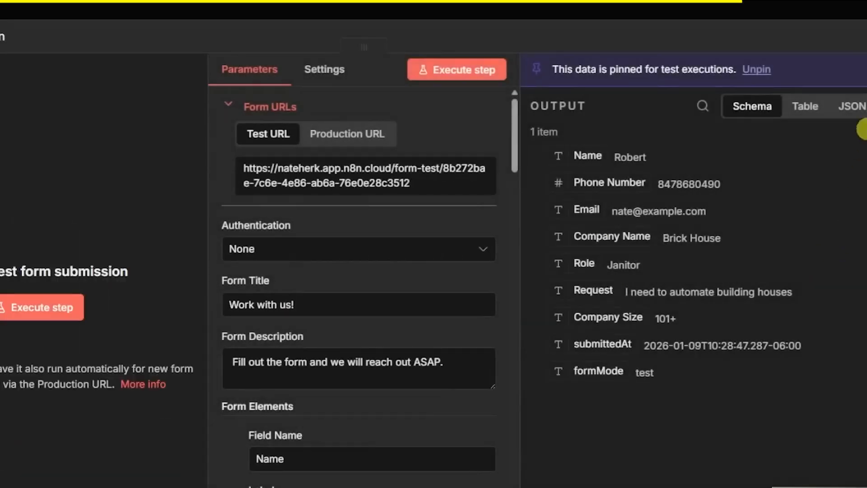
pyautogui.click(858, 121)
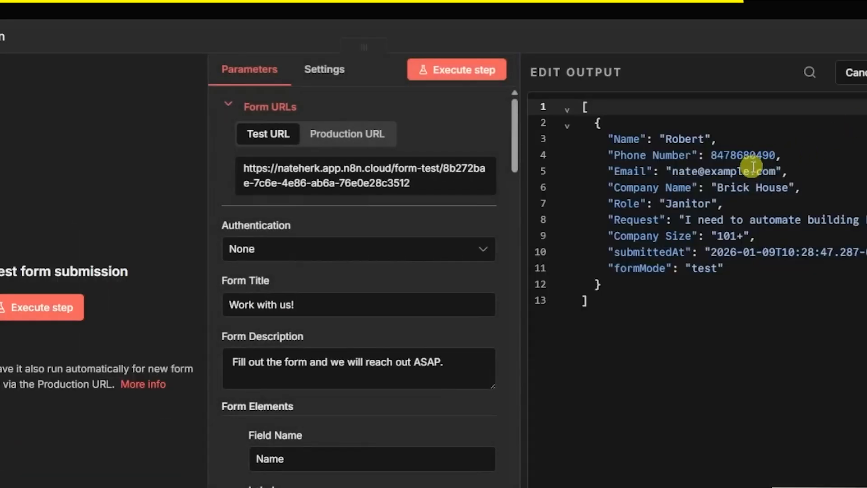
pyautogui.click(770, 155)
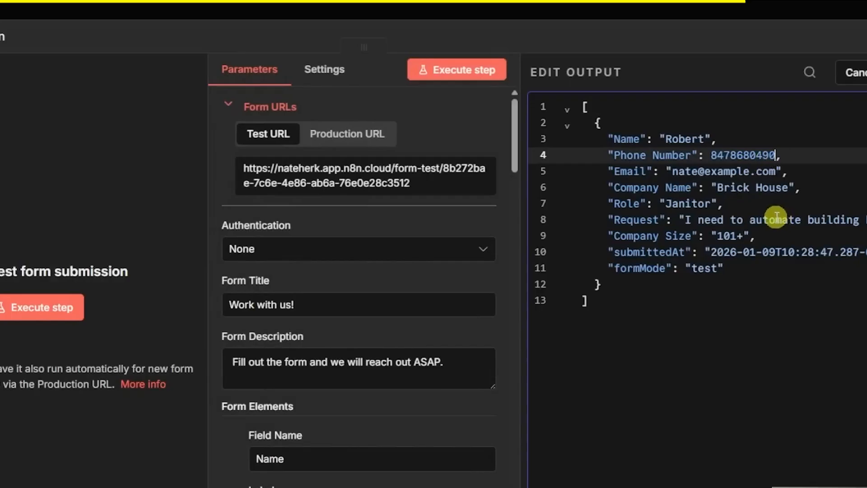
pyautogui.press('Delete')
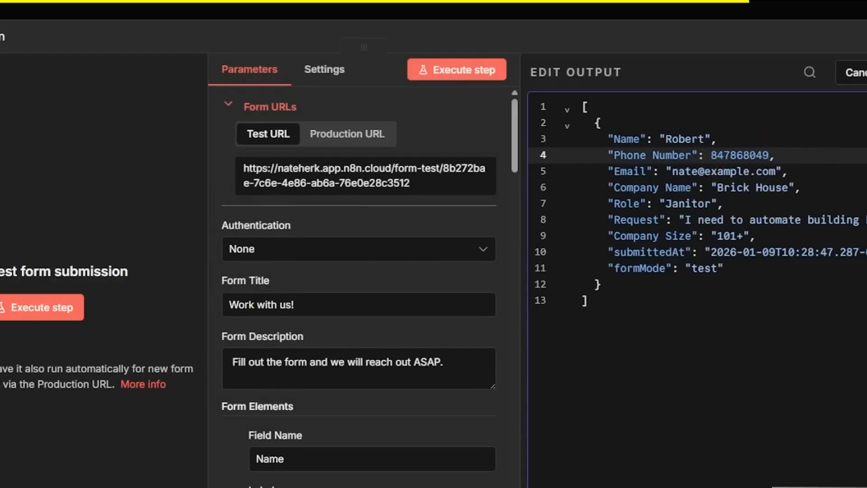
pyautogui.click(866, 72)
pyautogui.press('Escape')
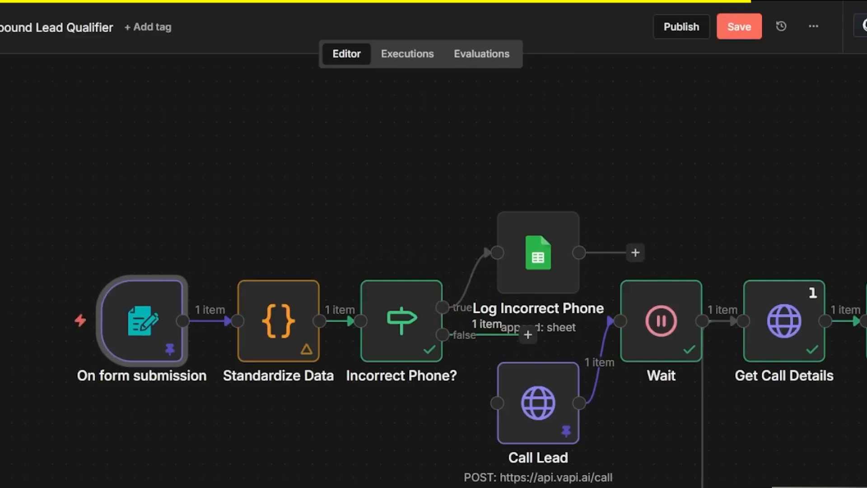
# - Run the workflow with the shortened phone number and open the Standardize Data node to inspect its code and Phone Number output
pyautogui.click(364, 258)
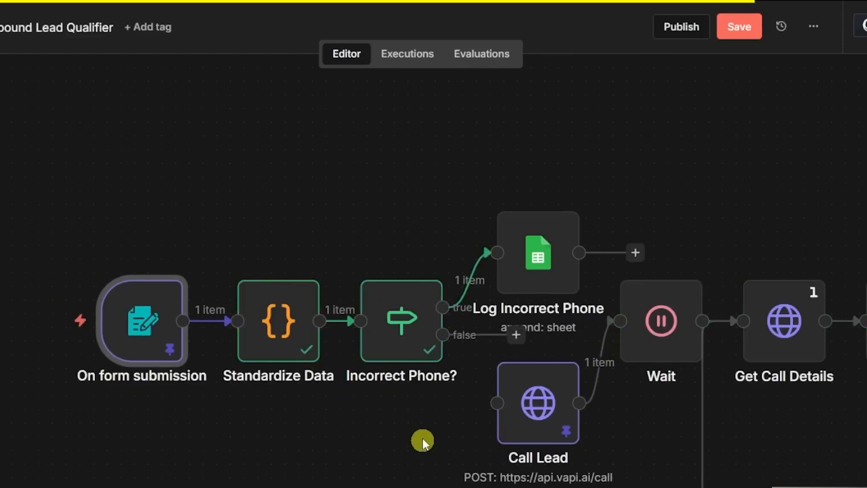
pyautogui.doubleClick(266, 316)
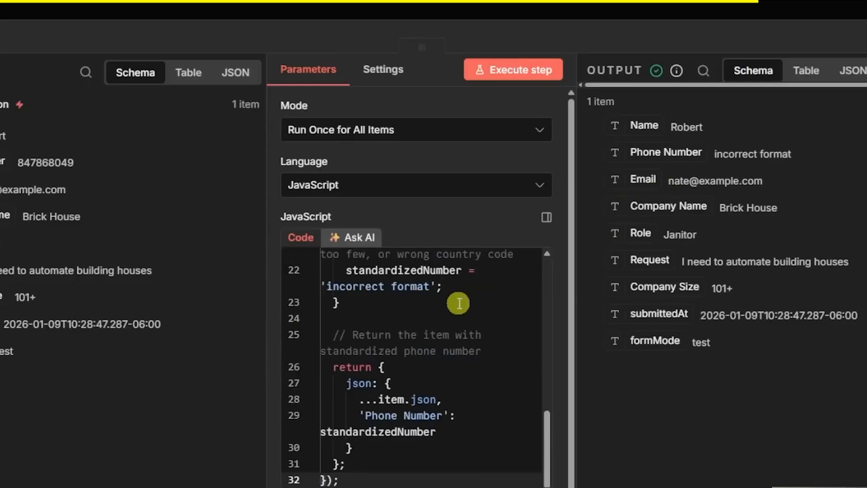